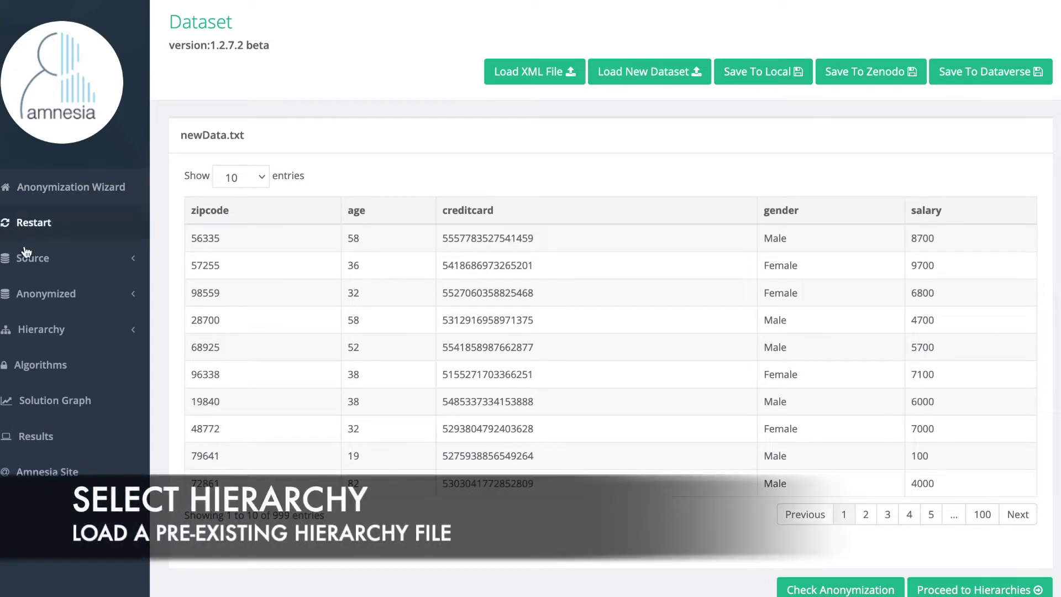
Step: Load the existing age hierarchy file distinct_hier_age.txt from the local data1 folder and inspect node 105
left_click(40, 328)
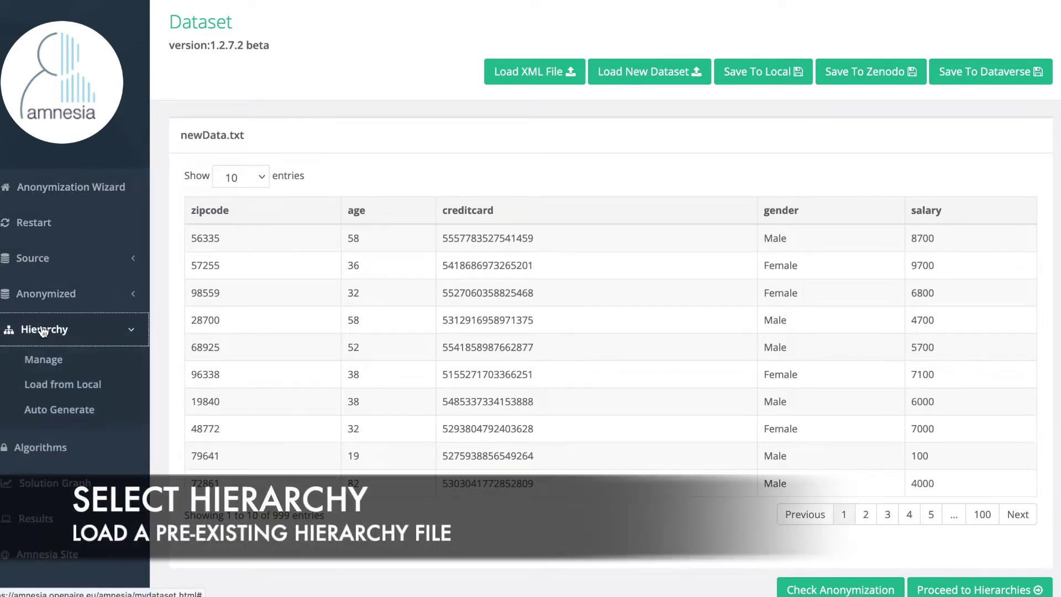
left_click(55, 380)
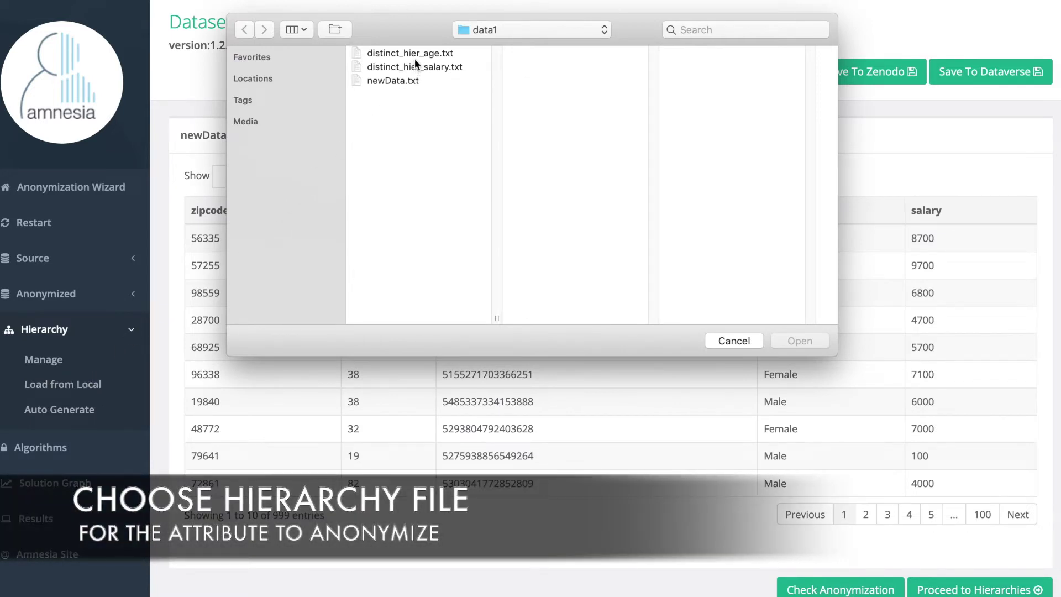
left_click(416, 56)
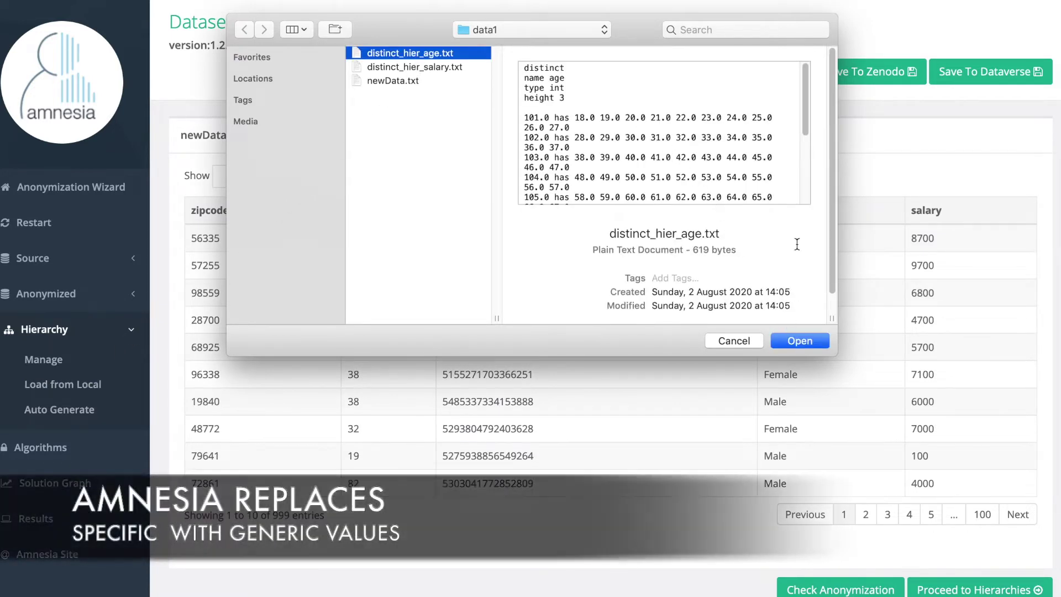
left_click_drag(805, 125, 810, 180)
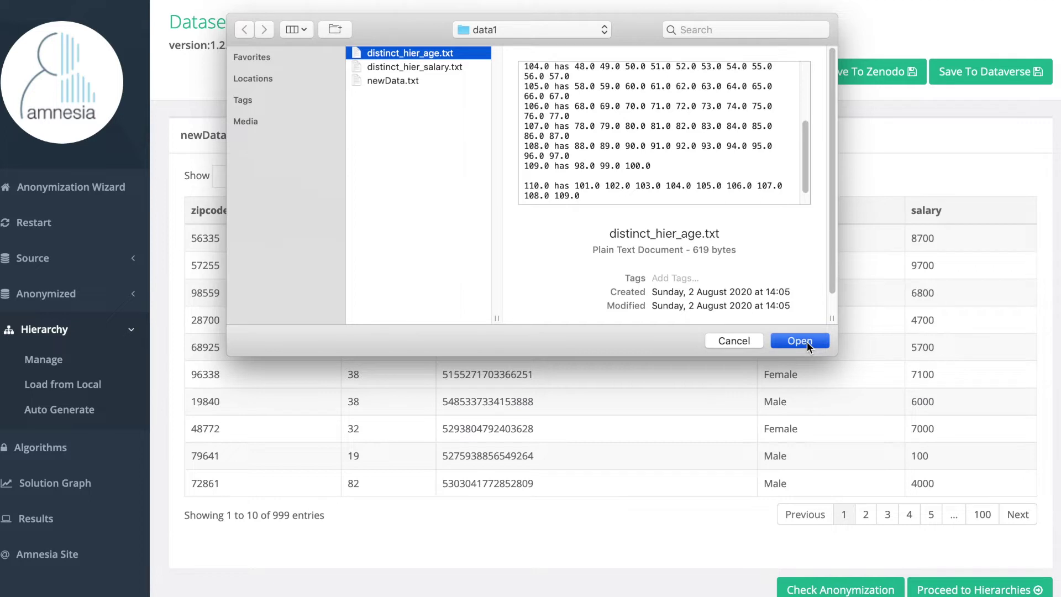
left_click(800, 341)
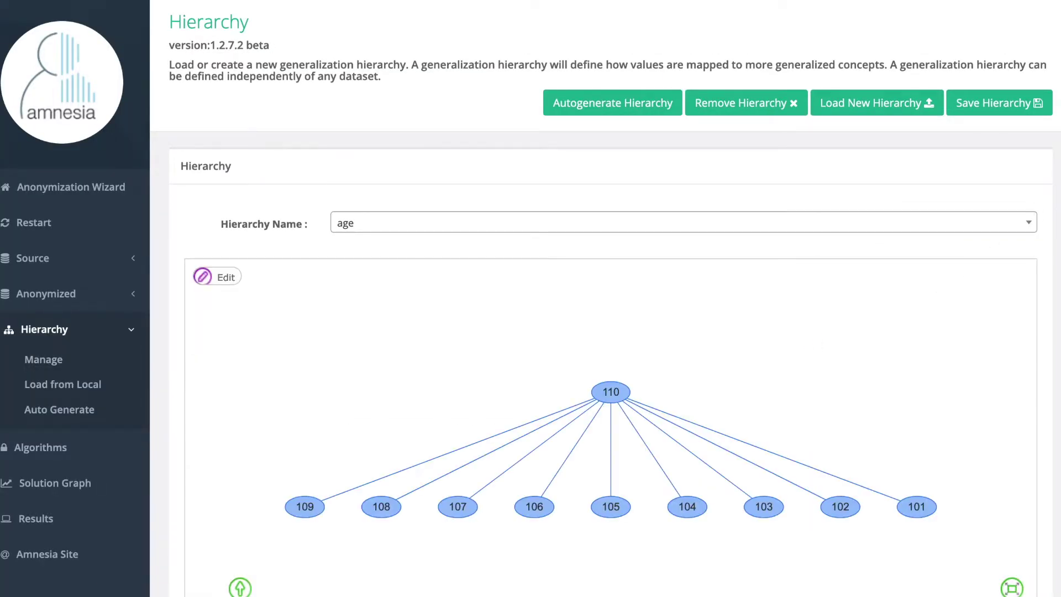
scroll(611, 332, "down", 2)
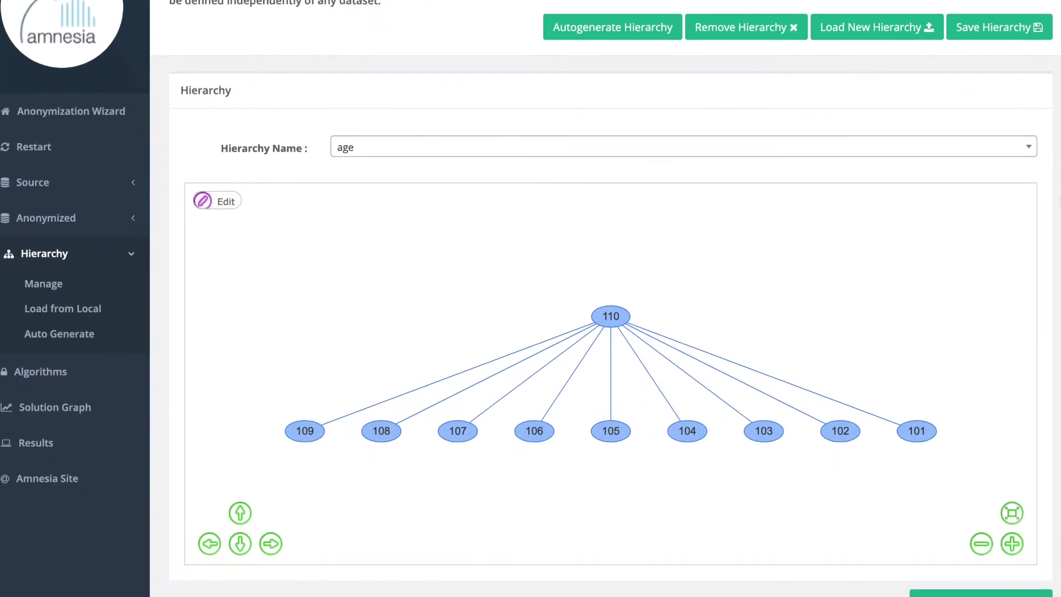
scroll(611, 331, "down", 1)
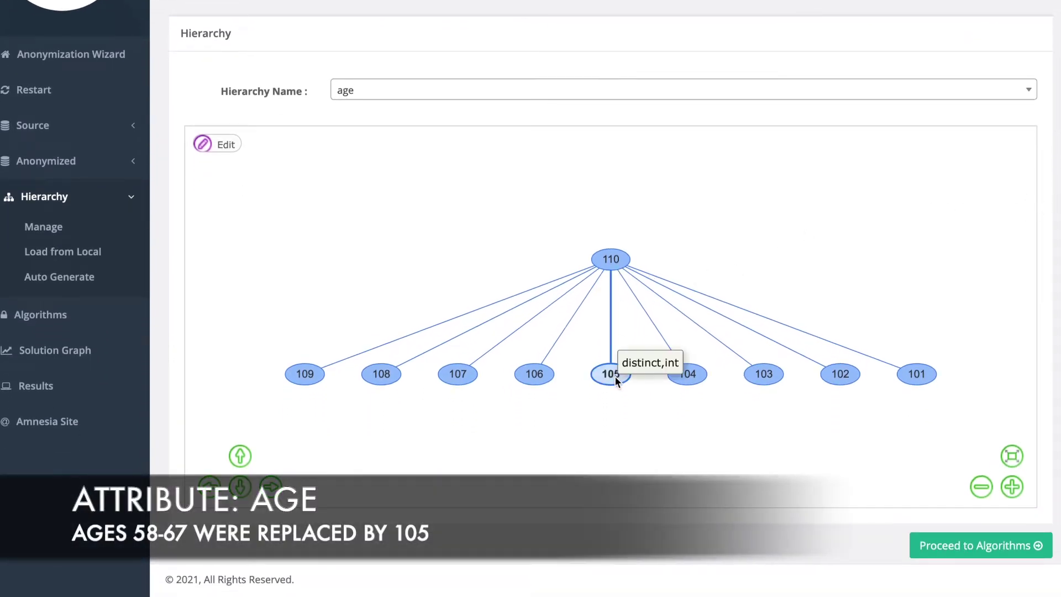
left_click(614, 376)
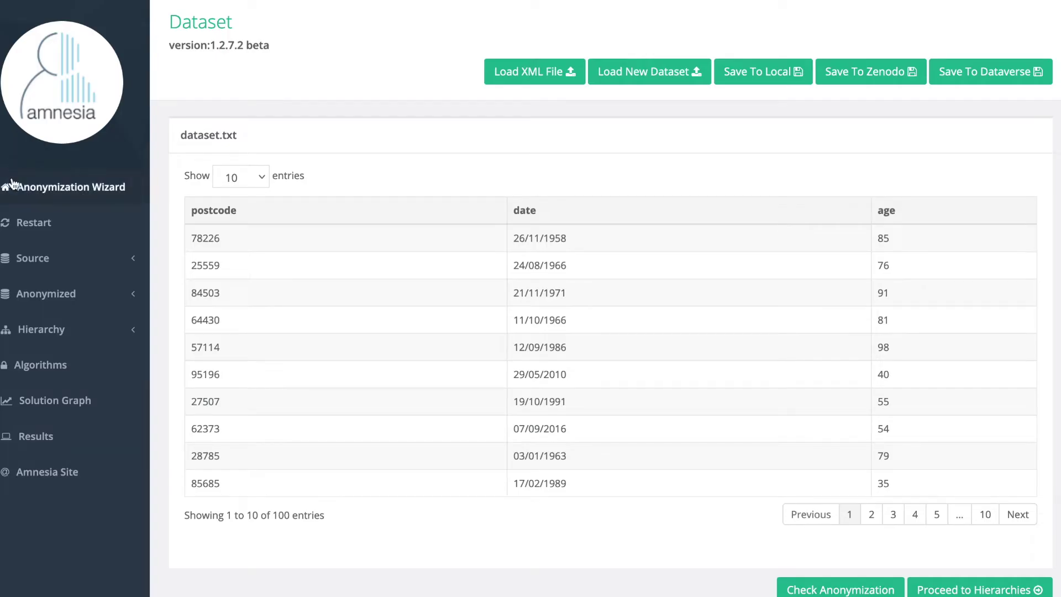
Step: Start auto-generating a hierarchy for dataset.txt and choose age as the attribute
left_click(44, 328)
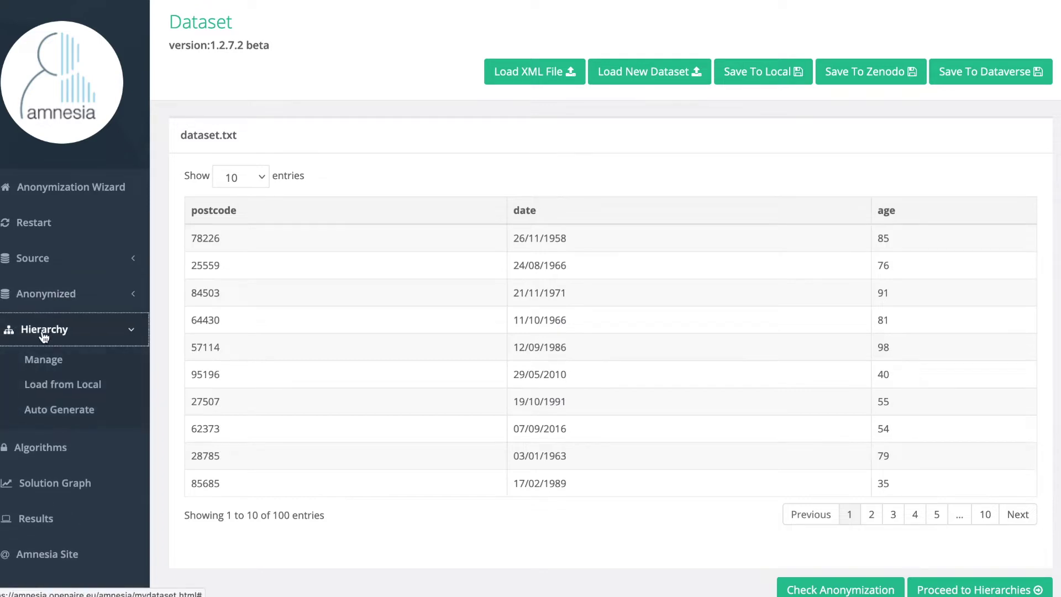
left_click(34, 412)
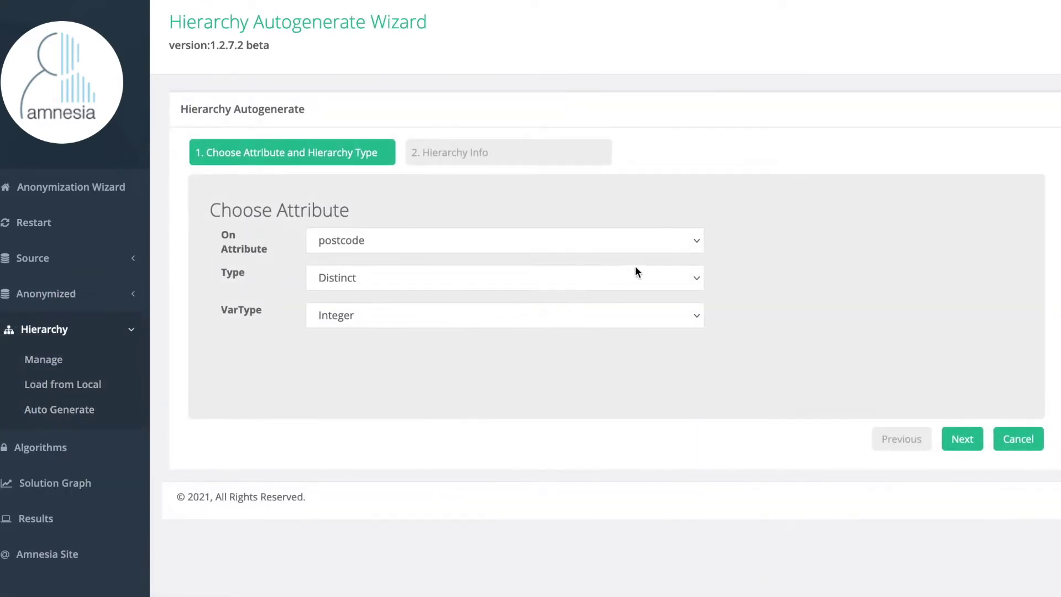
left_click(686, 247)
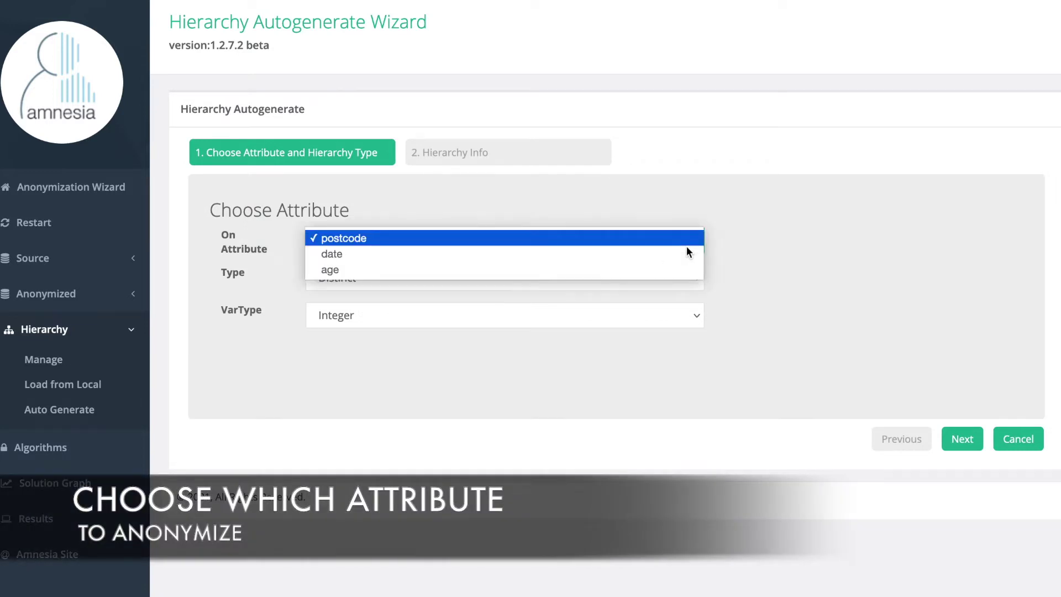
left_click(687, 247)
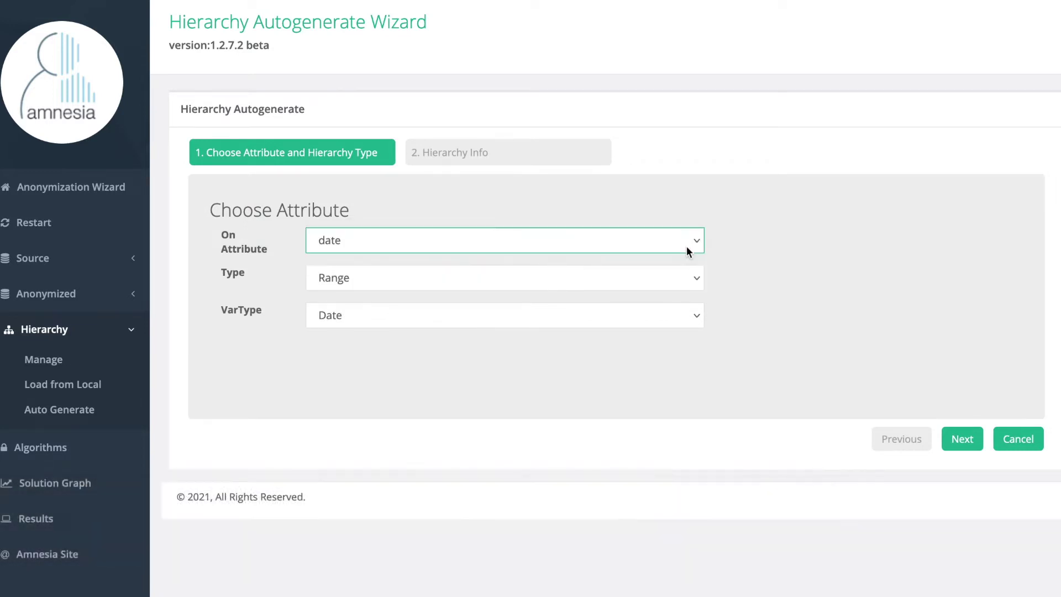
left_click(687, 245)
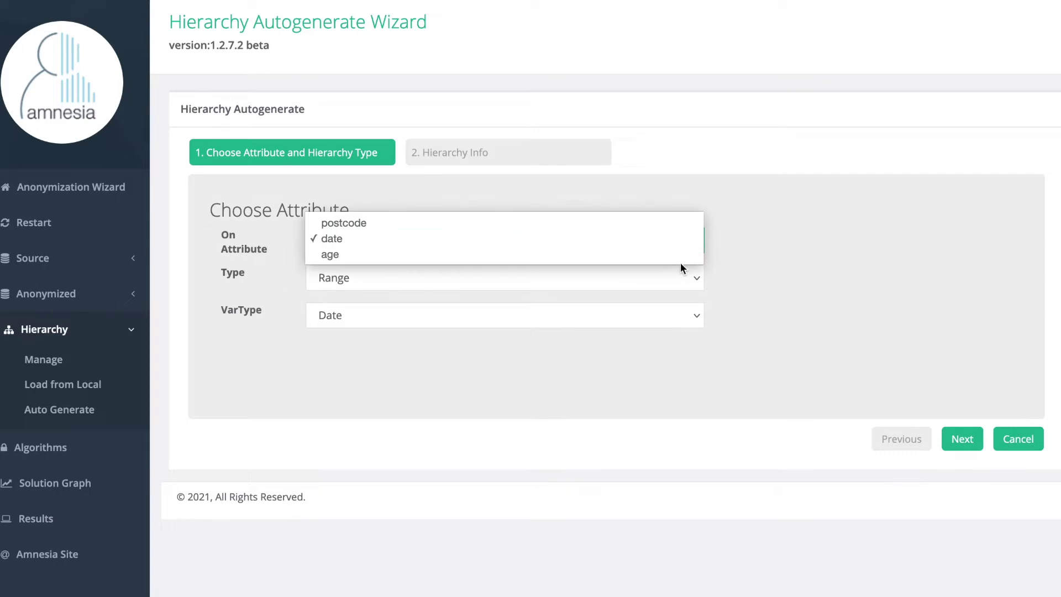
left_click(684, 259)
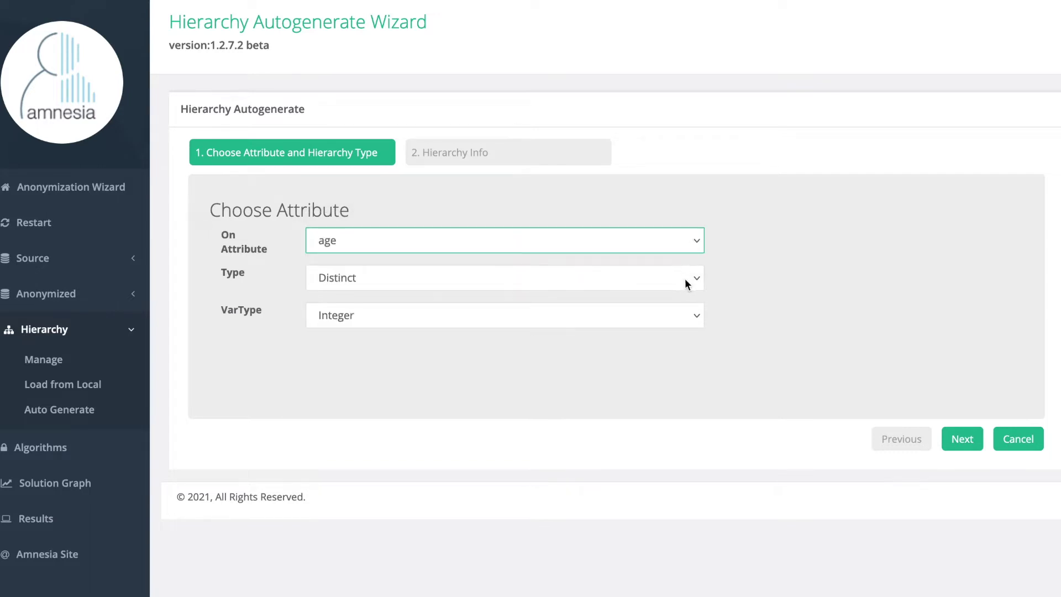
Step: Set the age hierarchy's type to Distinct with variable type Integer and continue to the hierarchy information
left_click(687, 284)
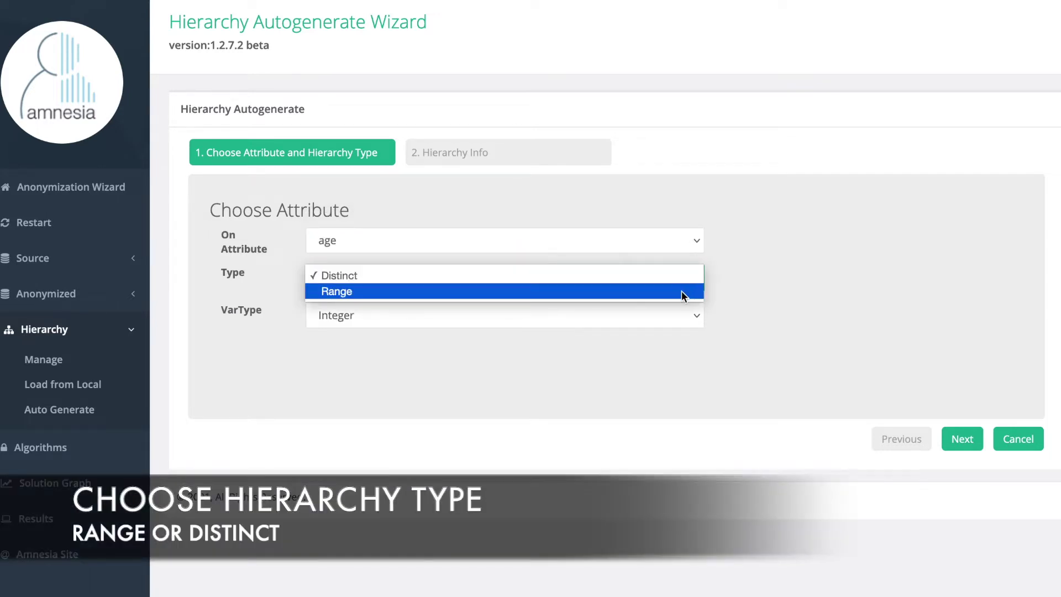
left_click(683, 291)
left_click(686, 285)
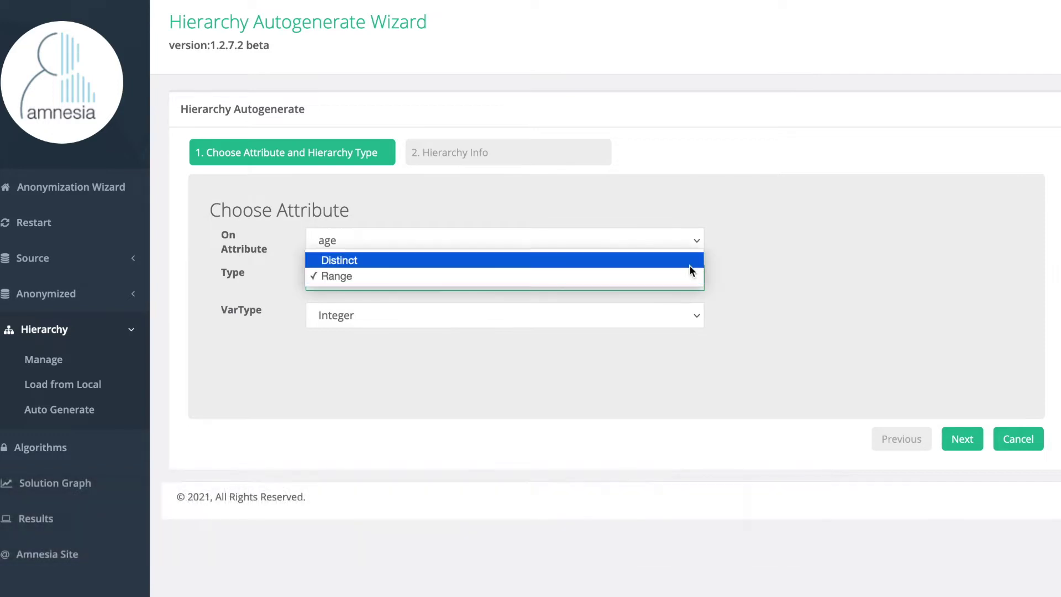
left_click(689, 263)
left_click(662, 311)
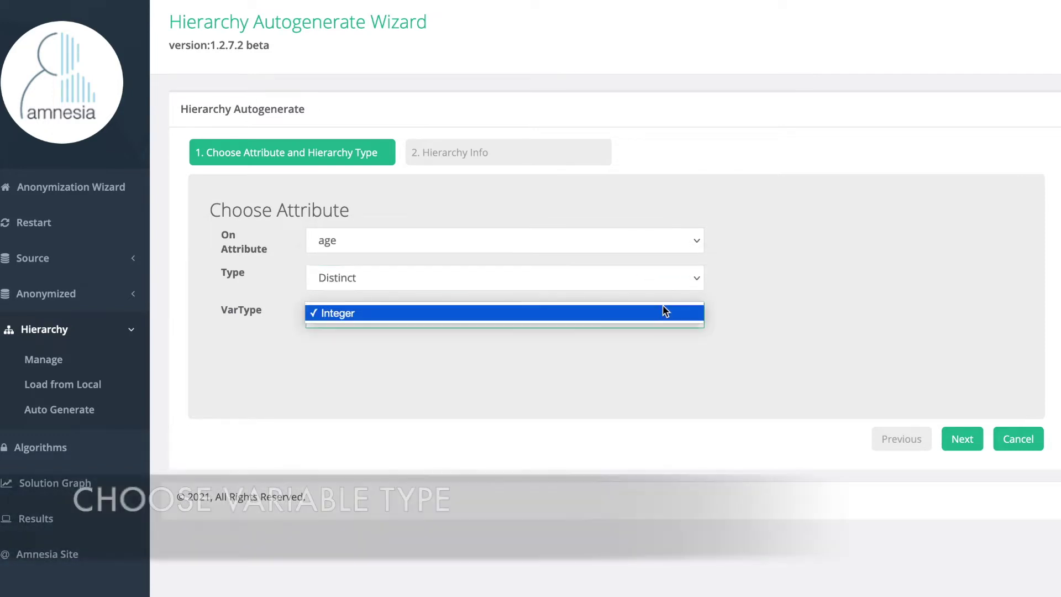
left_click(664, 311)
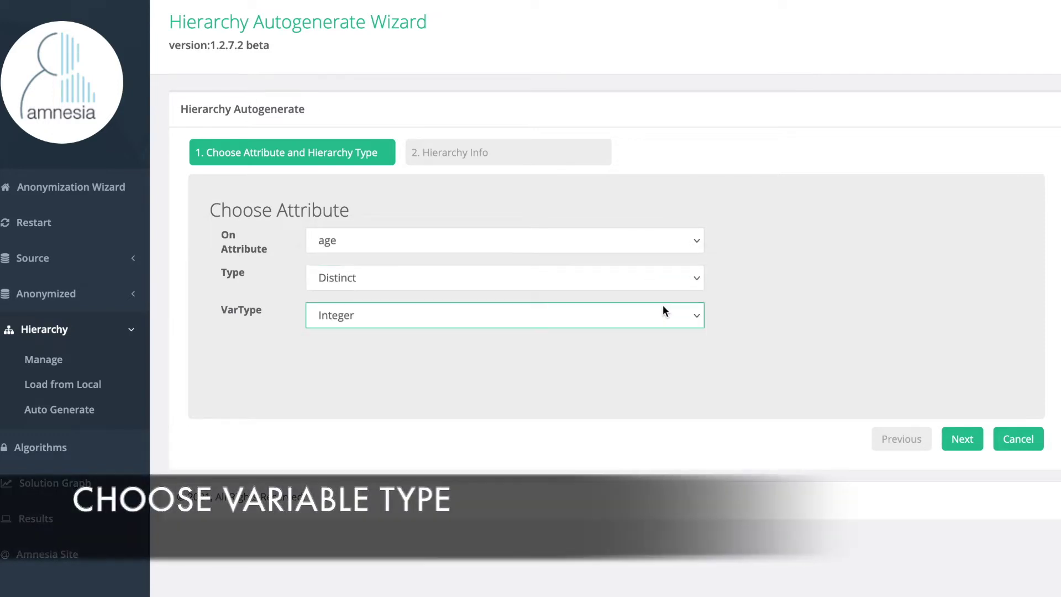
left_click(963, 442)
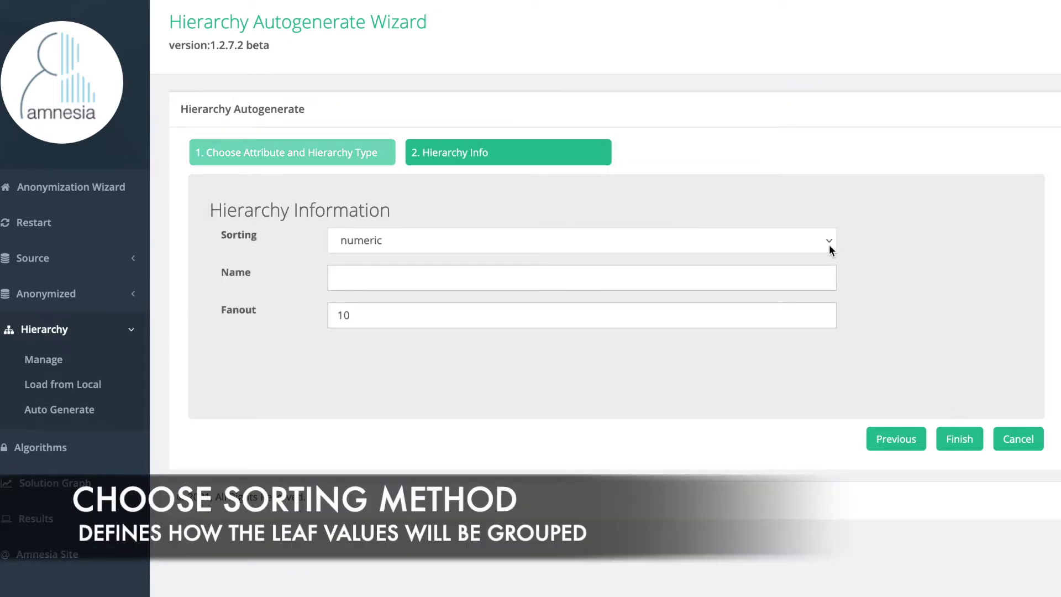
Step: Generate the age hierarchy with numeric sorting, the name AGE and a fanout of 10, and look over its tree
left_click(829, 244)
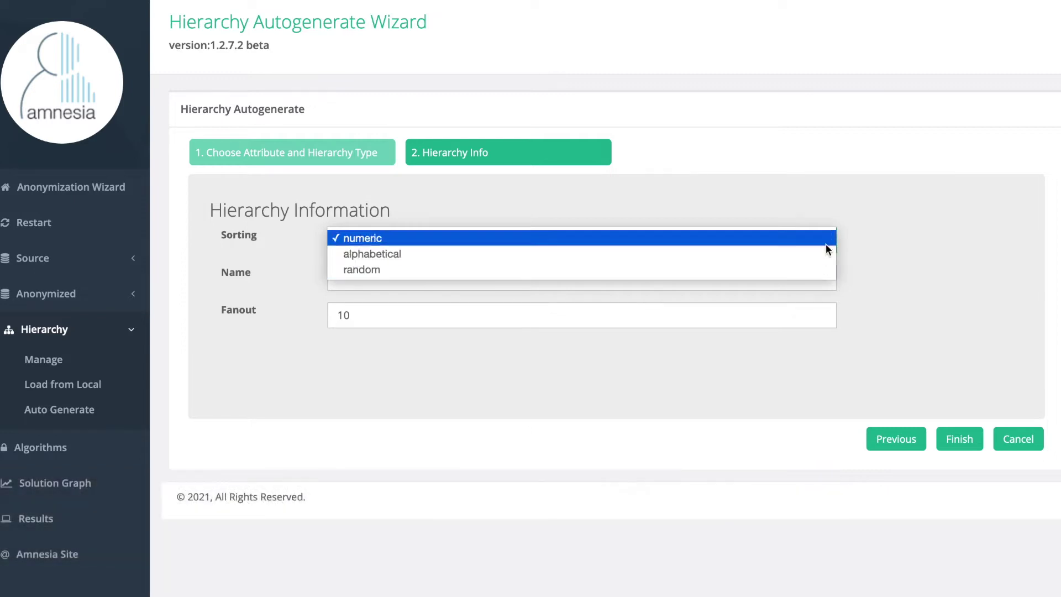
left_click(827, 242)
left_click(806, 275)
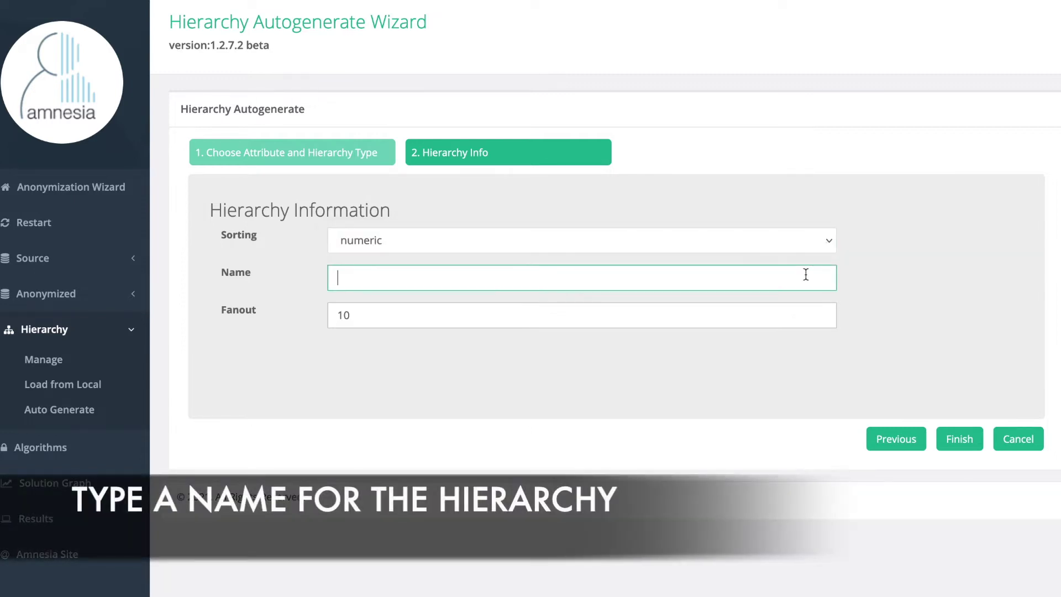
type("AGE")
left_click(754, 315)
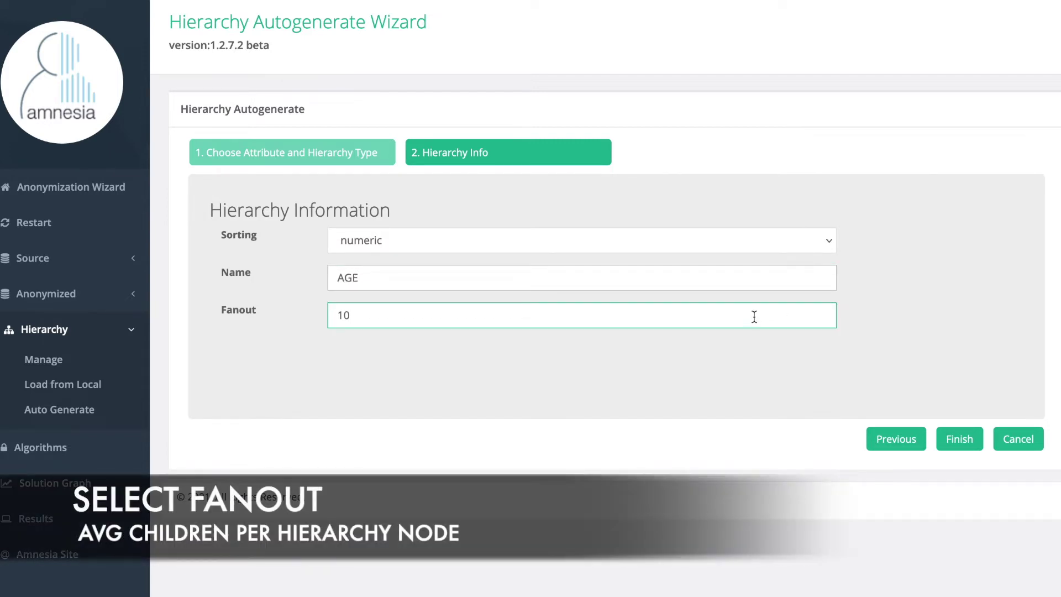
left_click(947, 437)
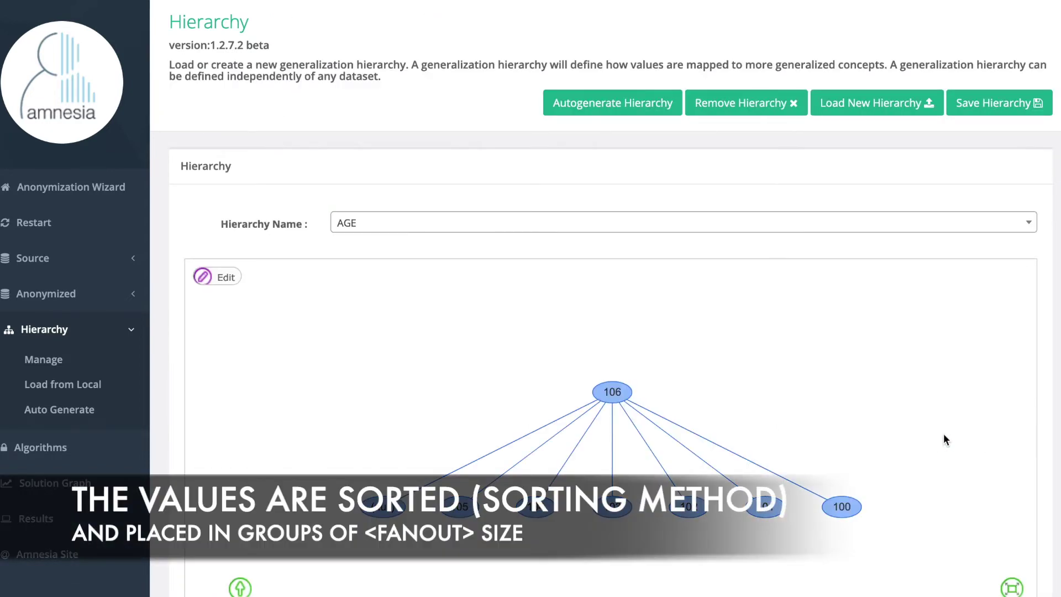
scroll(1042, 412, "down", 2)
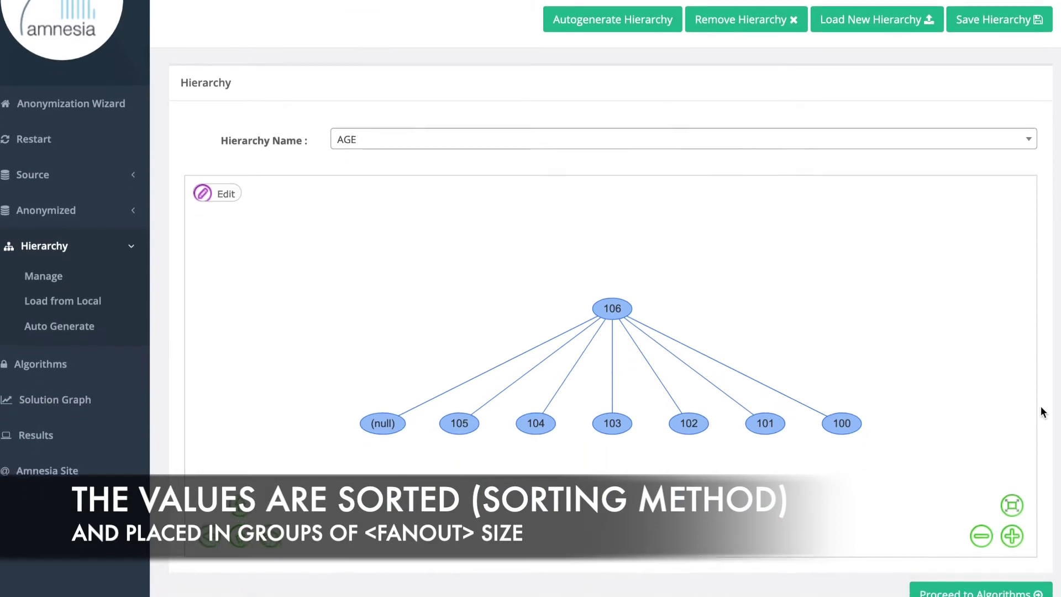
left_click(619, 419)
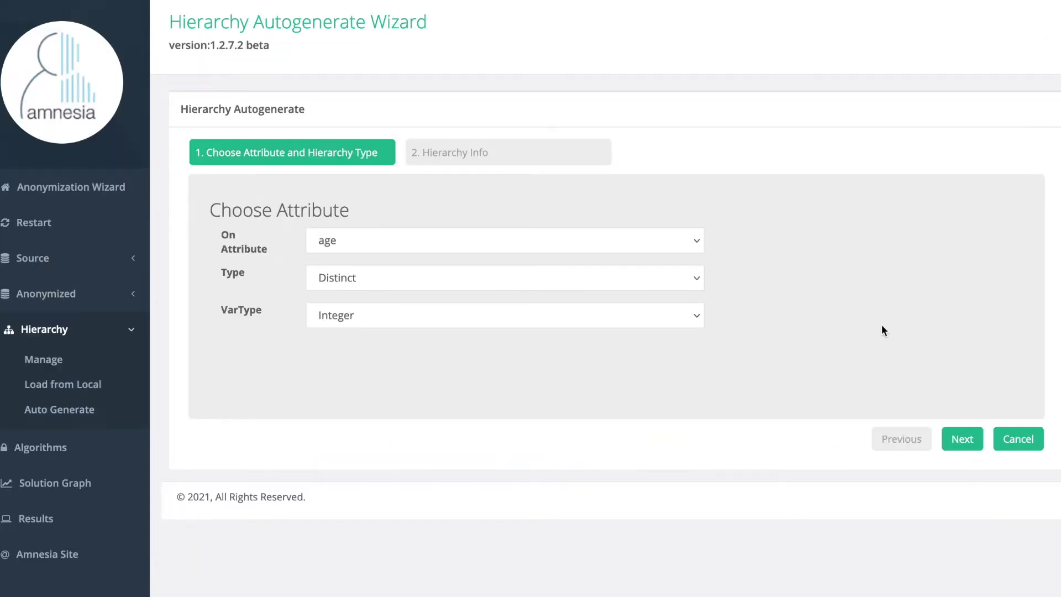
Step: Choose postcode as the attribute with hierarchy type Range and continue to the hierarchy information
left_click(699, 240)
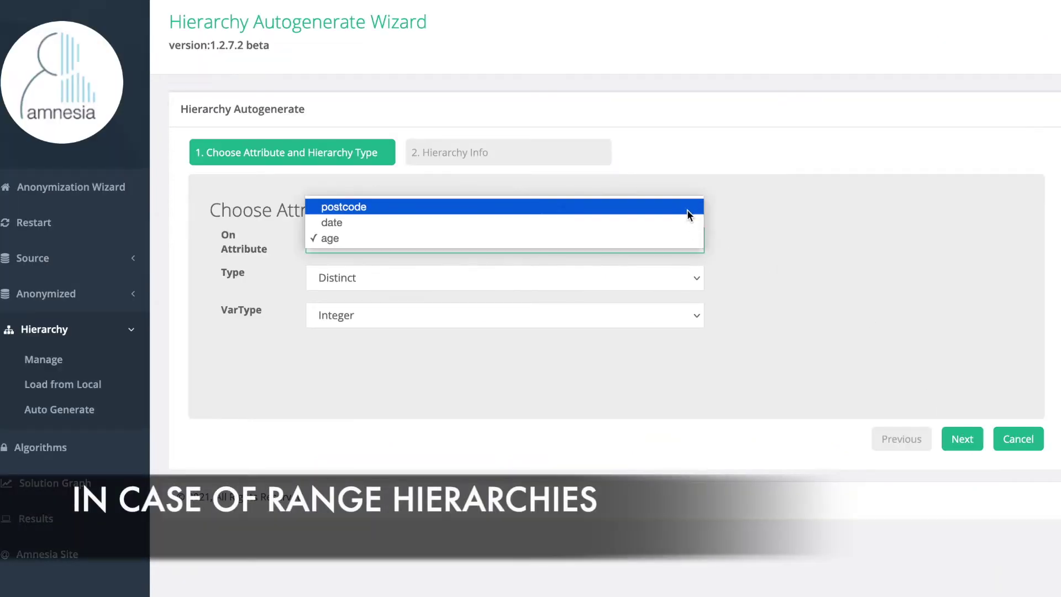
left_click(688, 207)
left_click(694, 275)
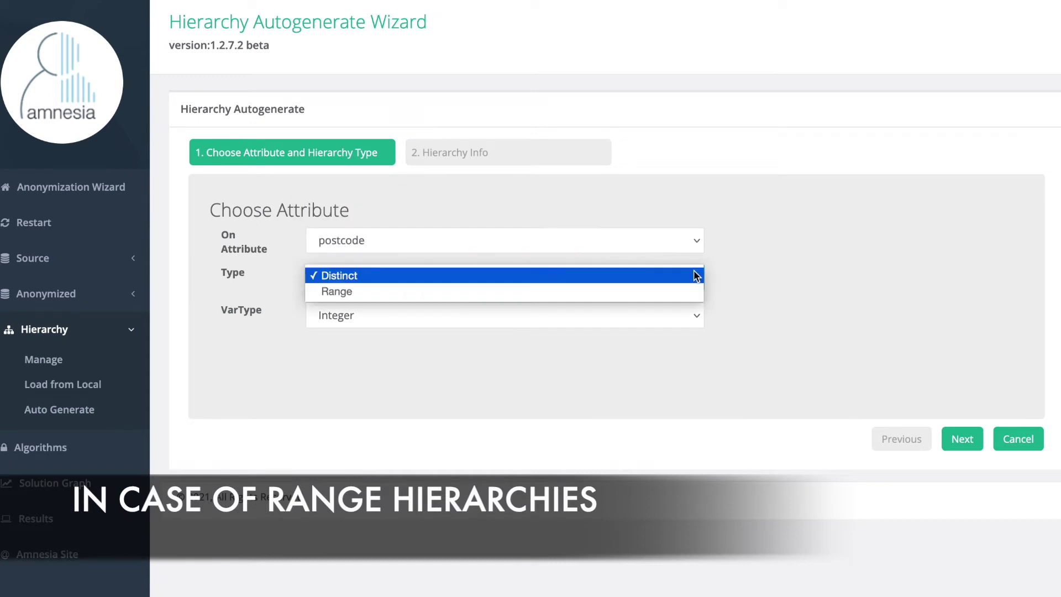
left_click(684, 291)
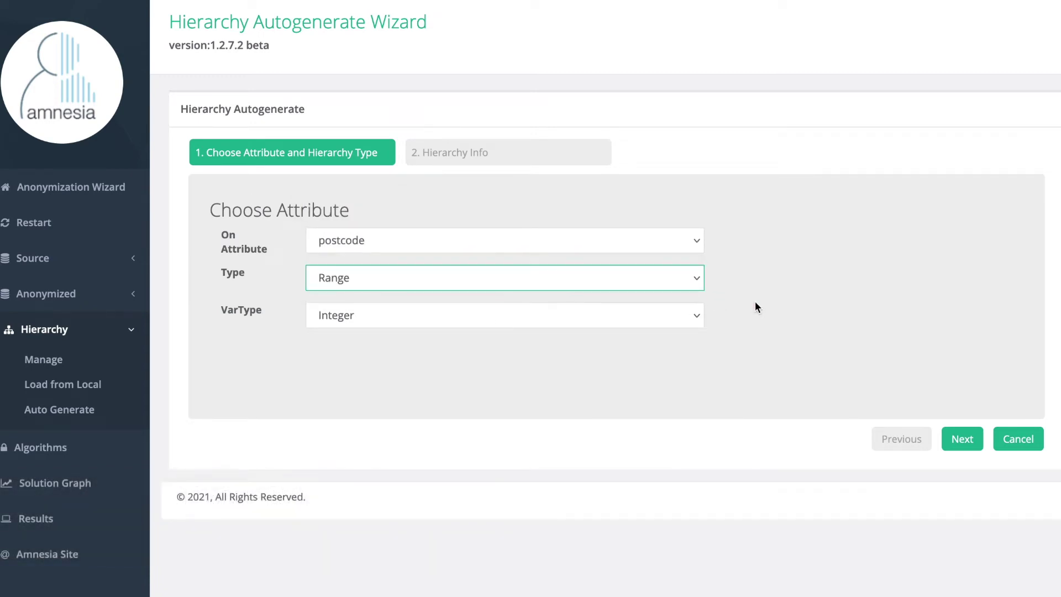
left_click(961, 440)
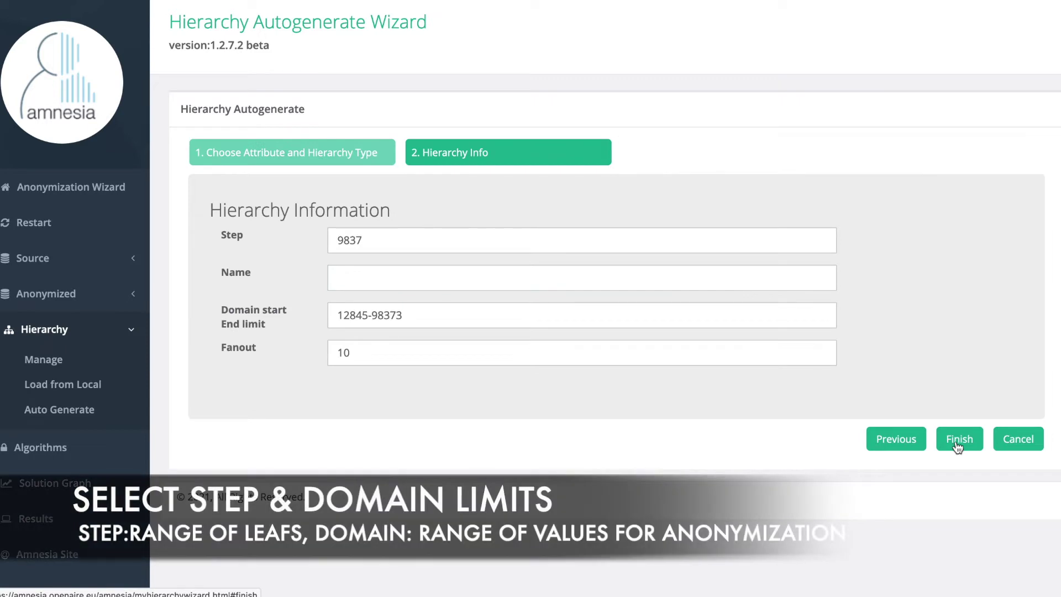
Step: Set the postcode hierarchy's step to 1000, name it zip, generate it and look over its tree
left_click(426, 232)
double_click(369, 231)
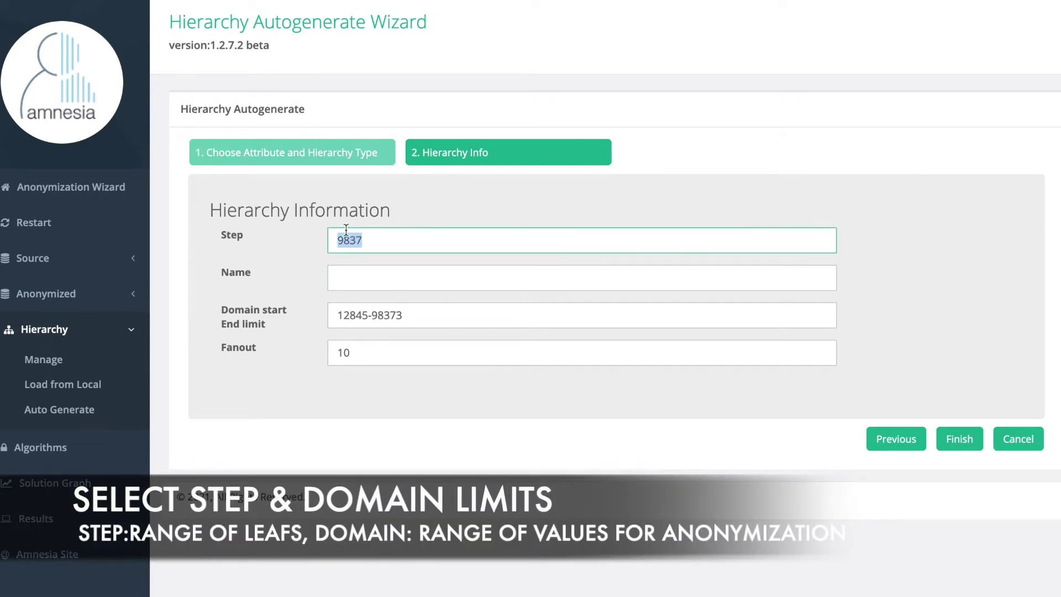
type("1000")
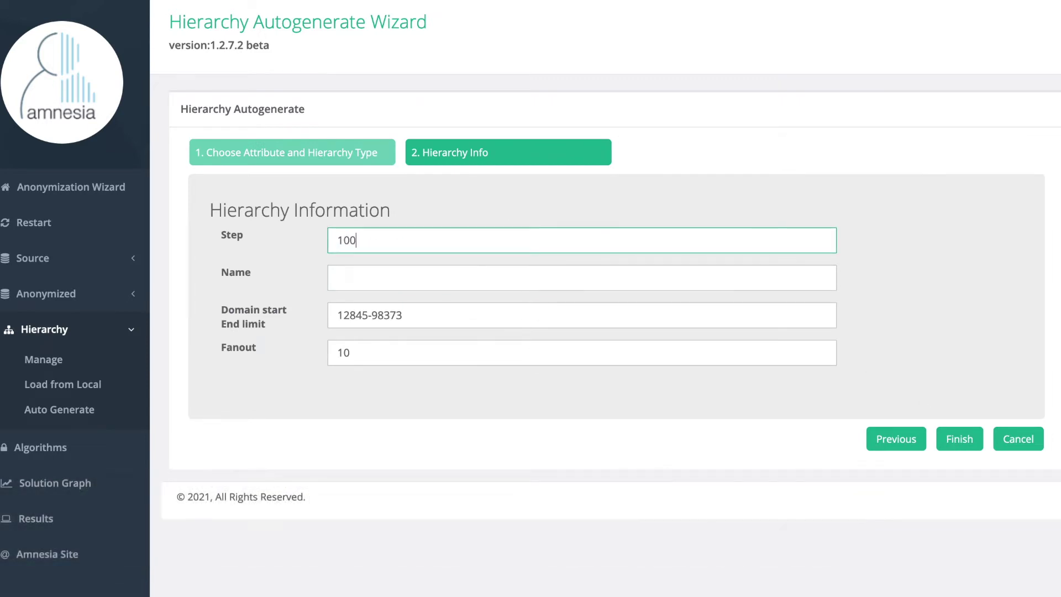
left_click(352, 284)
type("zip")
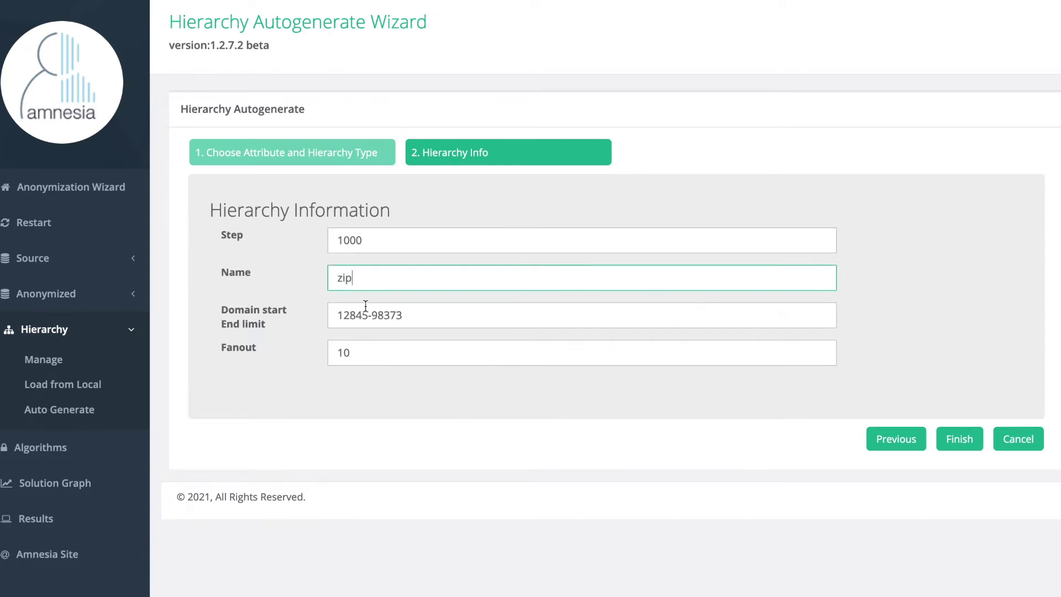
left_click(951, 437)
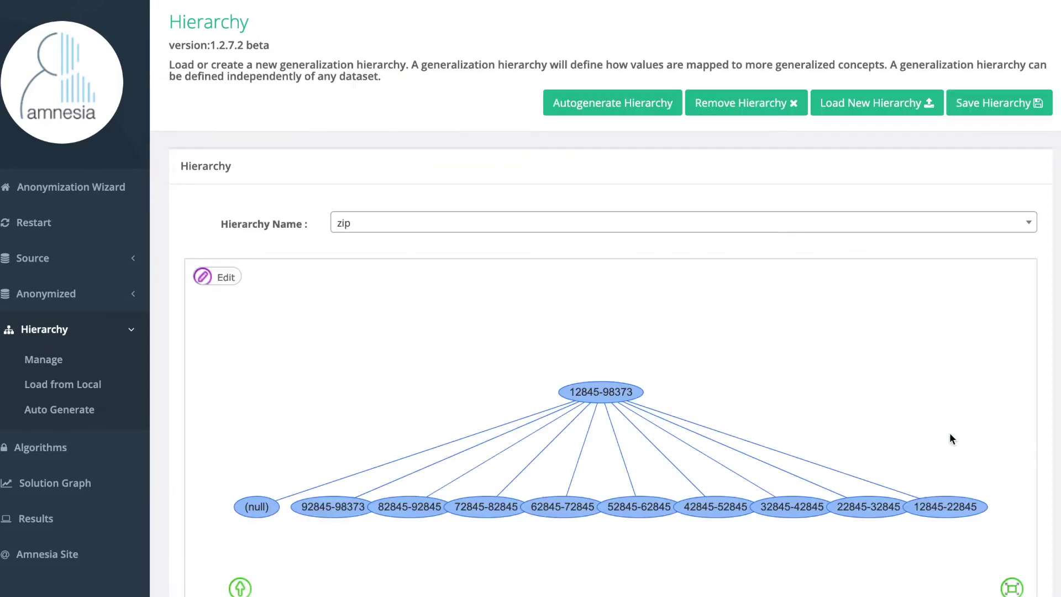
scroll(1050, 365, "down", 1)
scroll(1050, 365, "down", 2)
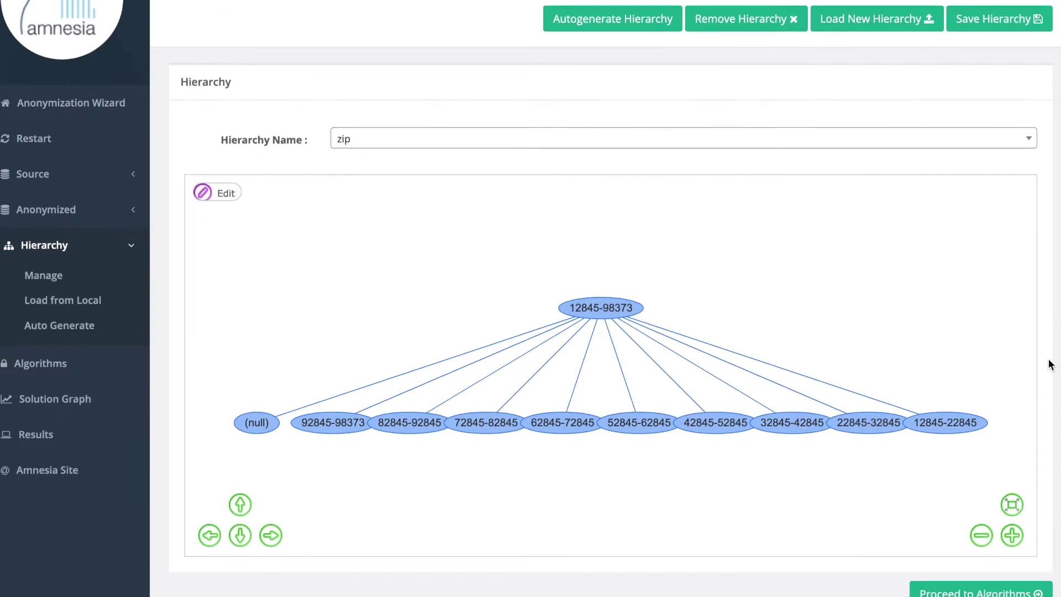
left_click(644, 379)
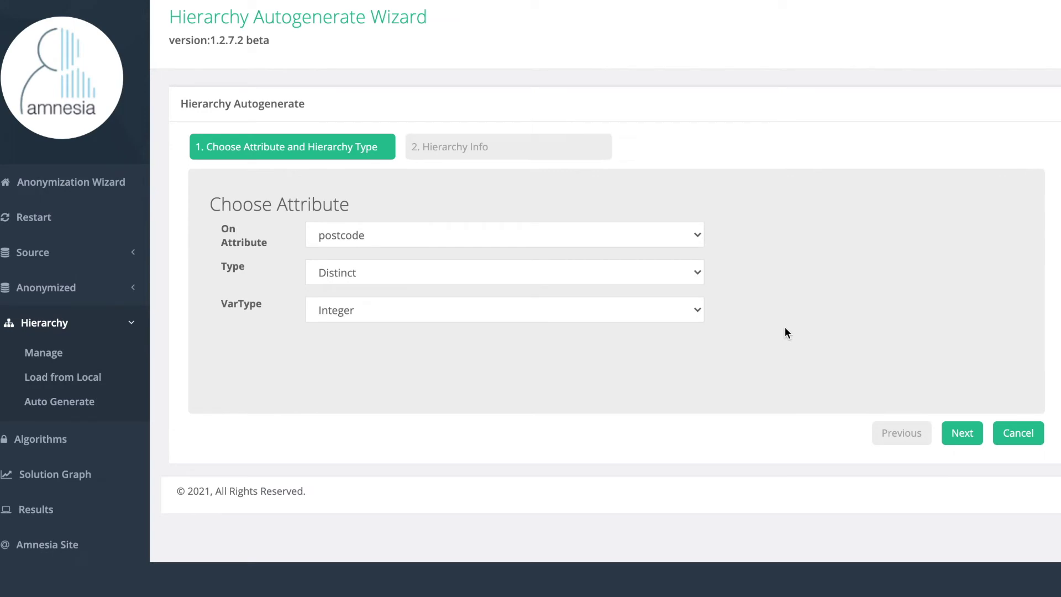
Step: Choose date as the attribute for a Range hierarchy with variable type Date and continue to the hierarchy information
left_click(698, 236)
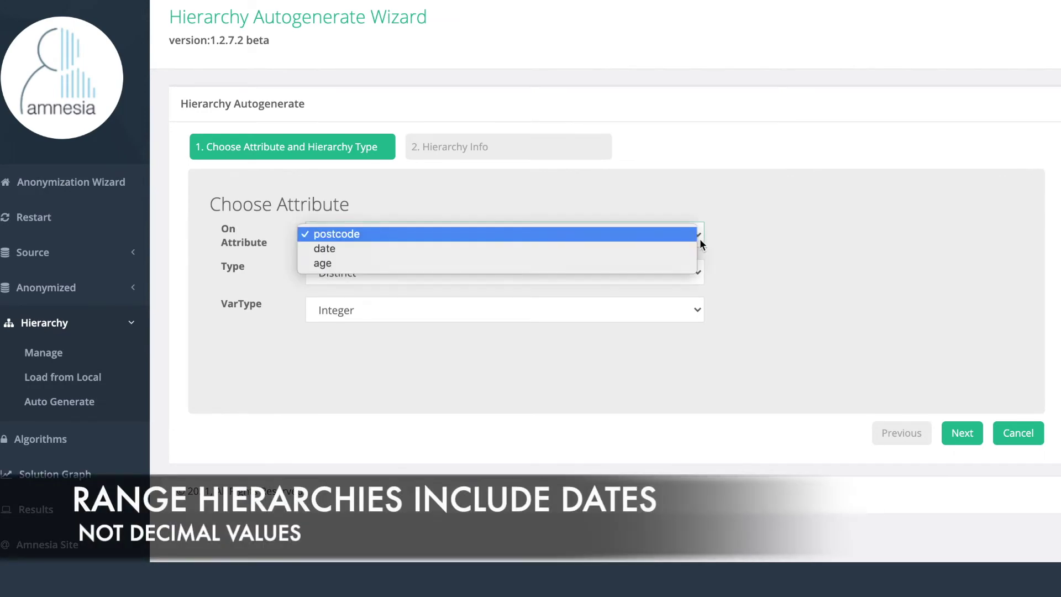
left_click(694, 248)
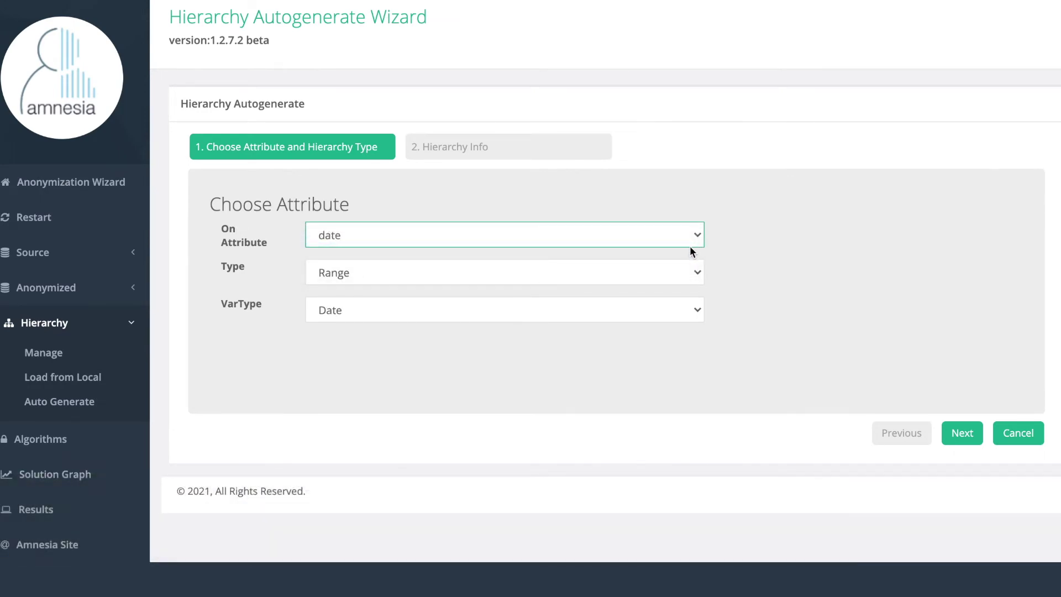
left_click(955, 434)
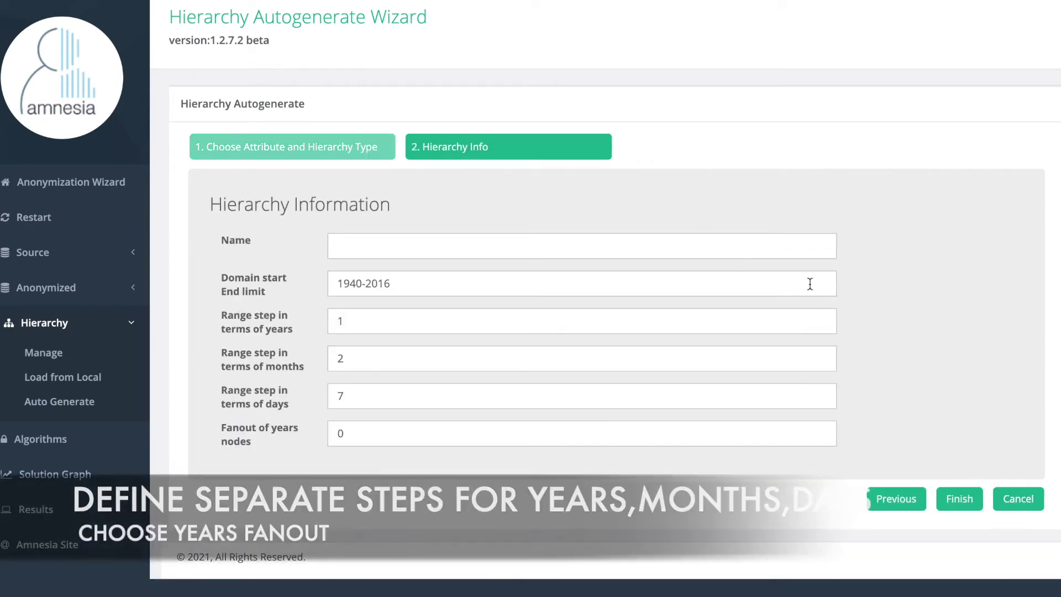
Step: Name the date hierarchy date_hier and set its range step in terms of months to 6
left_click(805, 250)
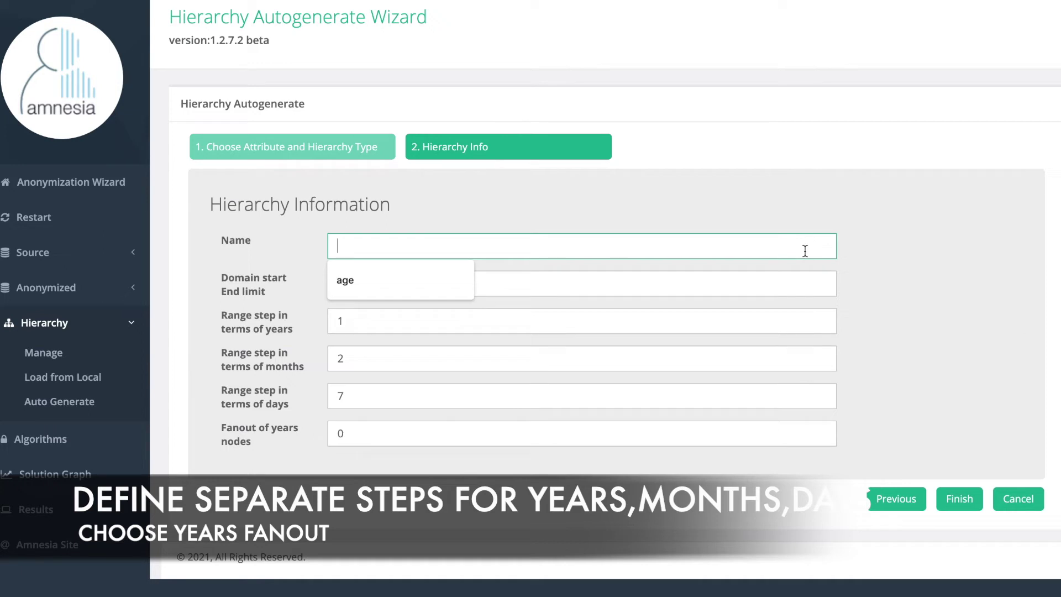
type("date_hier")
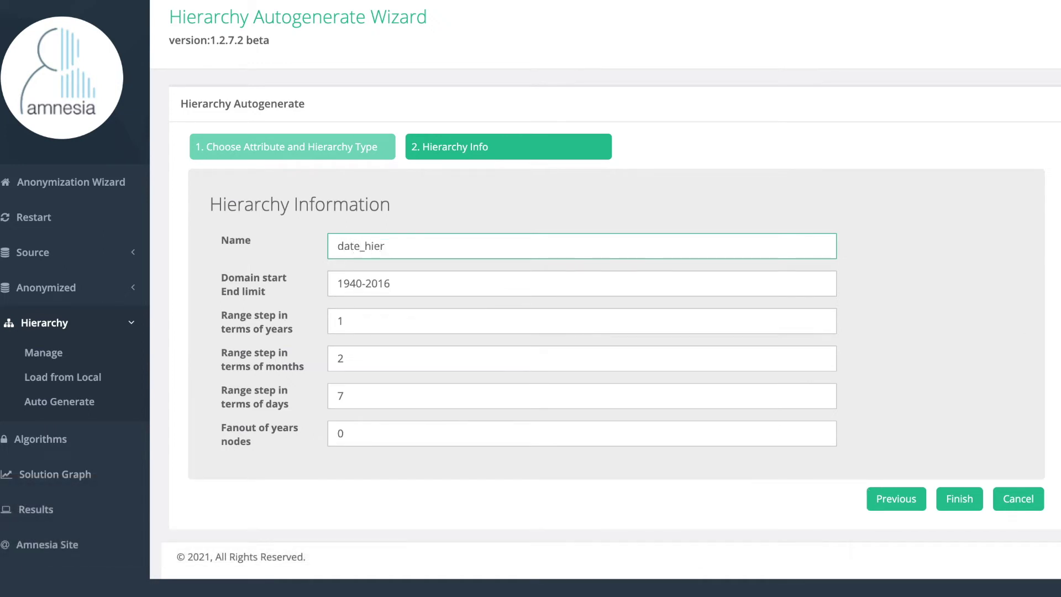
double_click(782, 289)
left_click(772, 328)
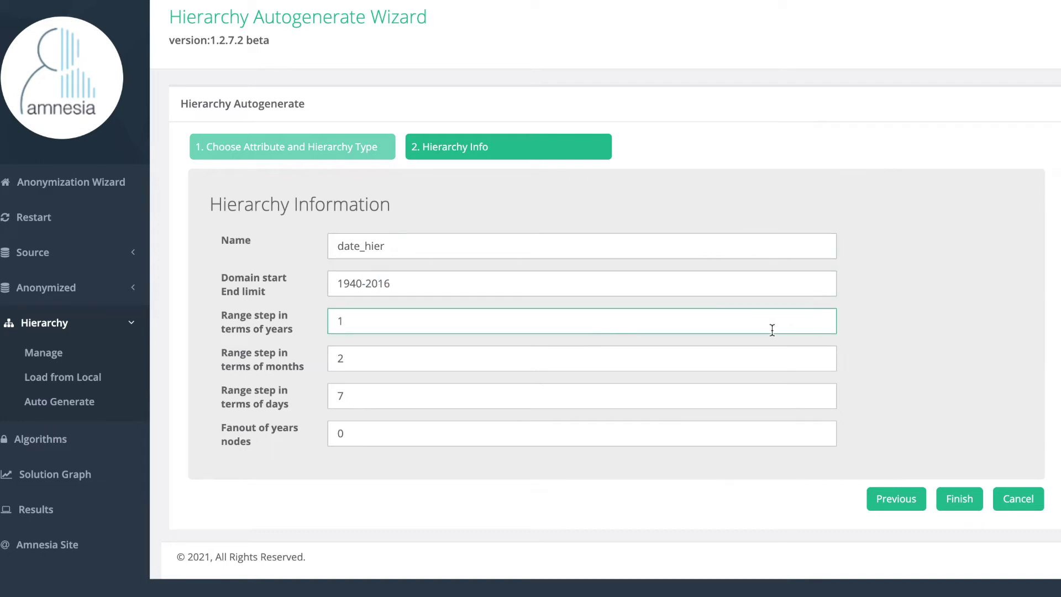
left_click(755, 360)
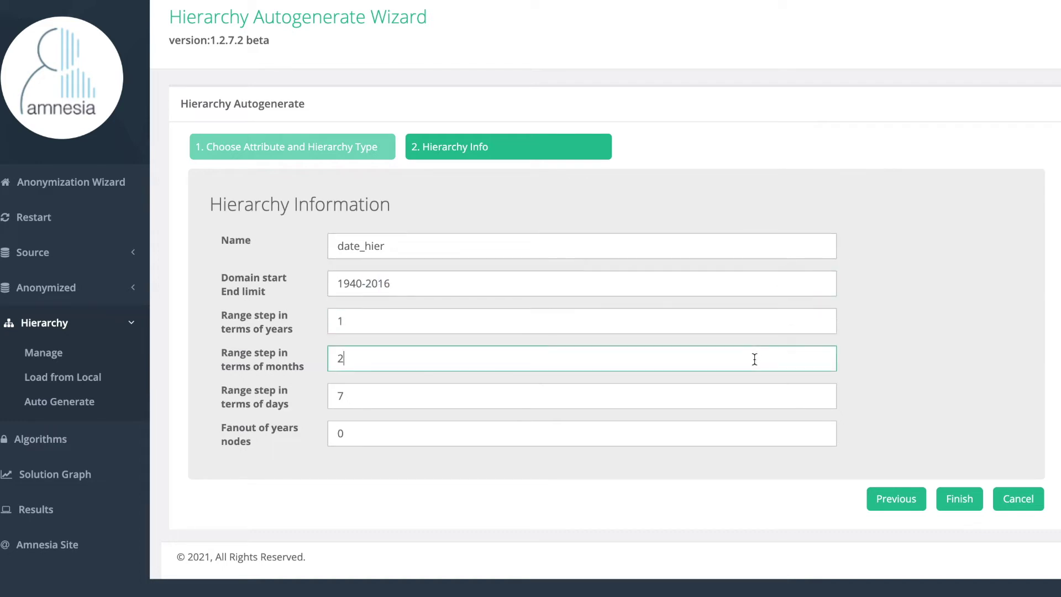
key("BackSpace")
type("6")
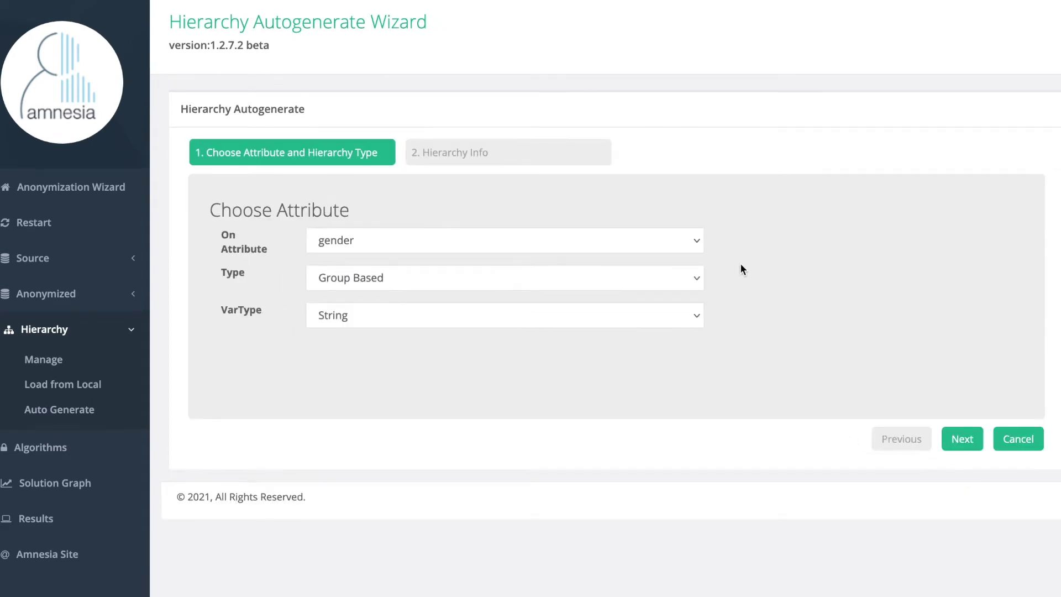
Step: Choose gender as the attribute with the Group Based hierarchy type and continue to the hierarchy information
left_click(698, 243)
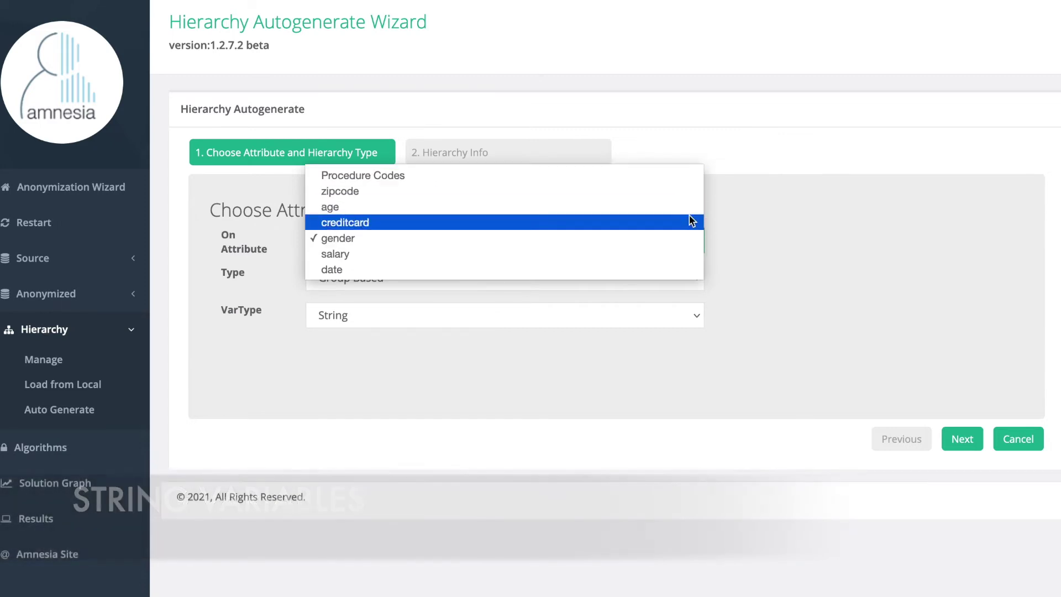
left_click(685, 239)
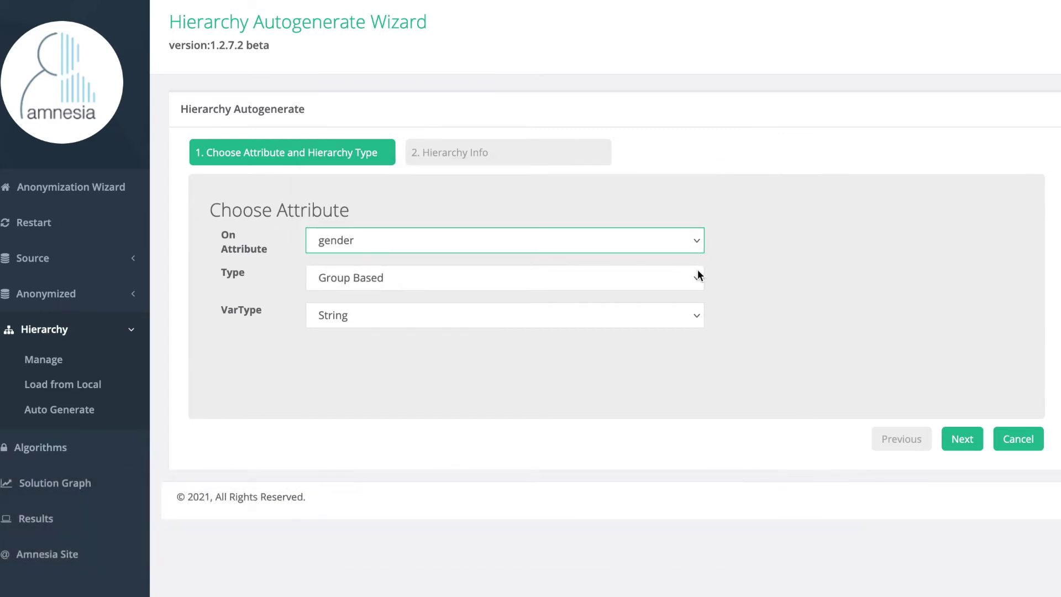
left_click(698, 275)
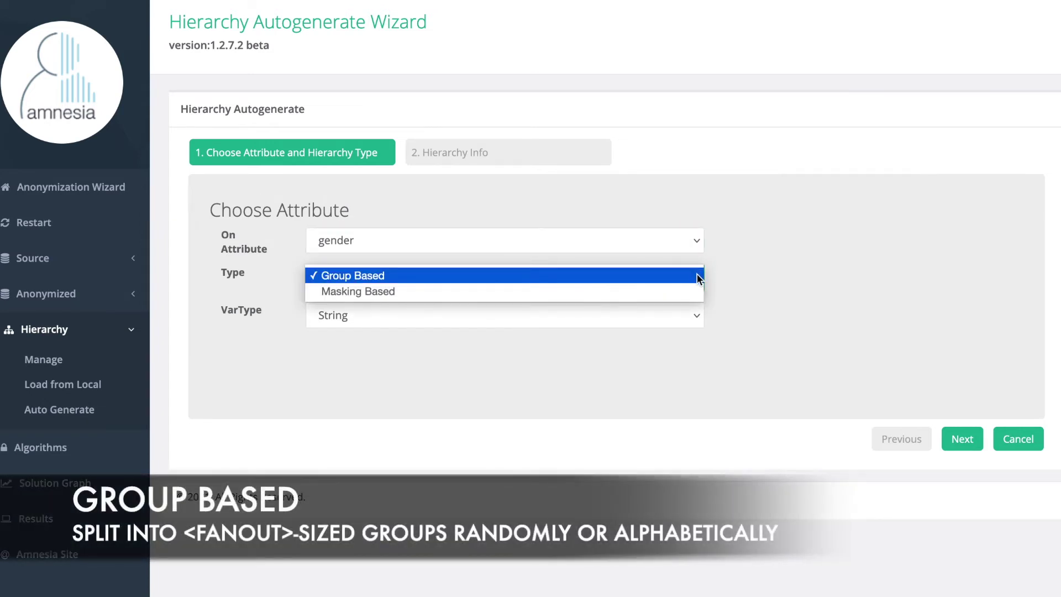
left_click(697, 275)
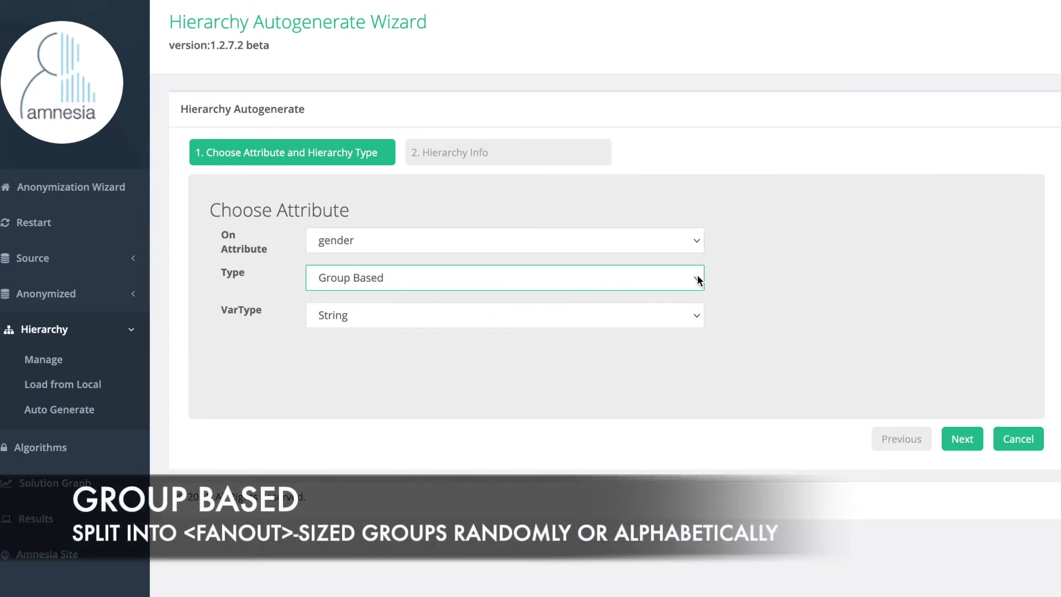
left_click(954, 440)
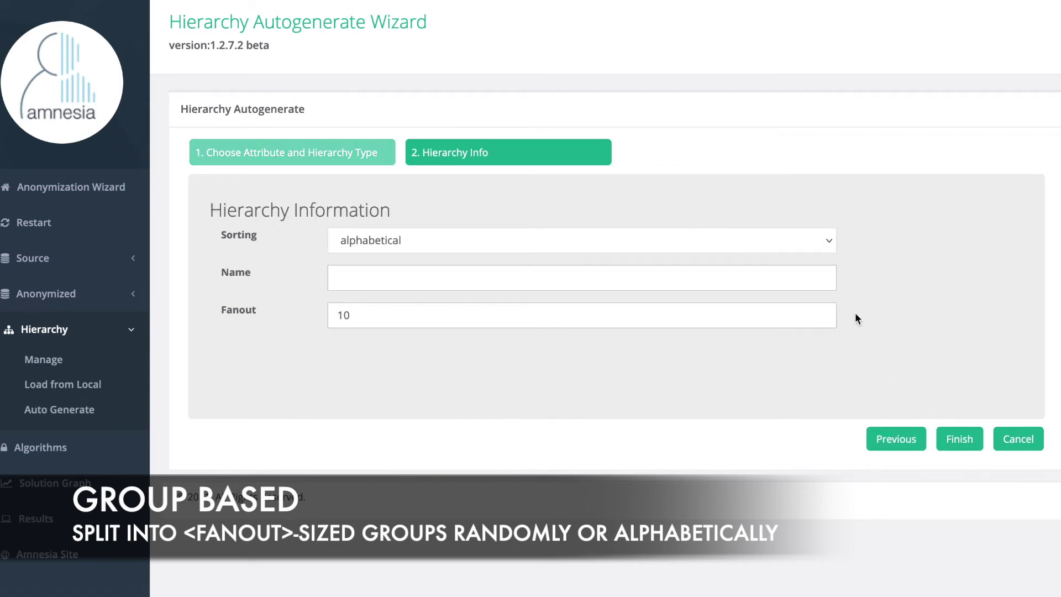
Step: Generate the group-based hierarchy with random sorting and the name gender, and look over its tree
left_click(826, 246)
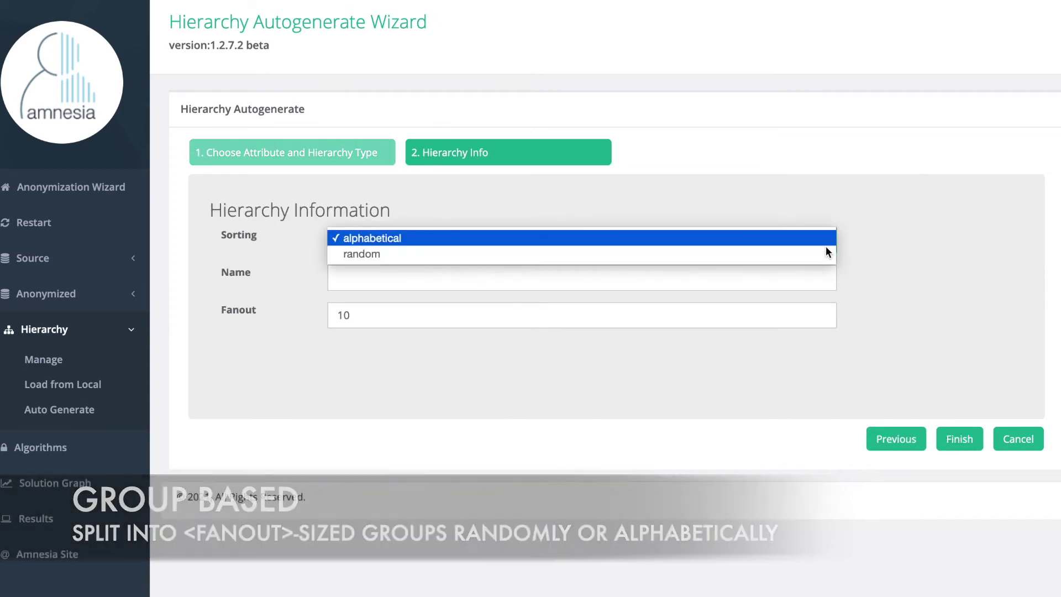
left_click(827, 243)
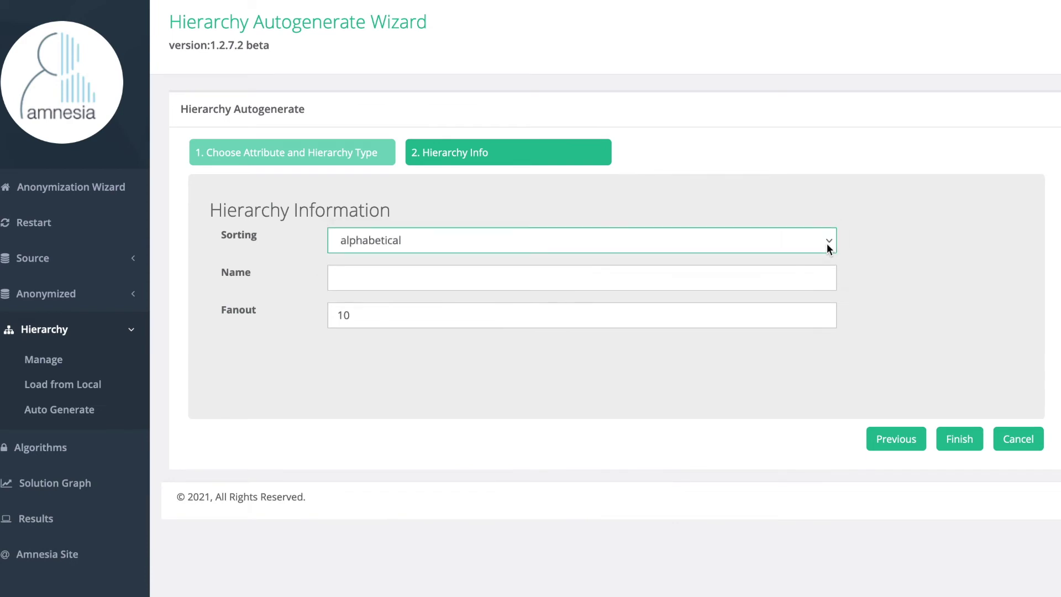
left_click(827, 243)
left_click(822, 255)
left_click(810, 273)
type("gender")
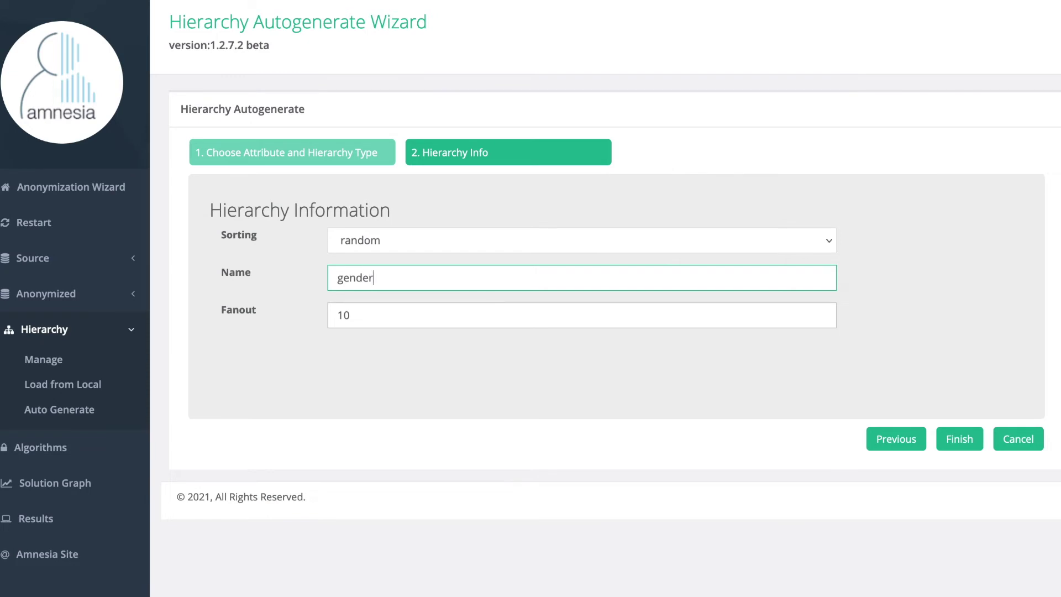
left_click(949, 453)
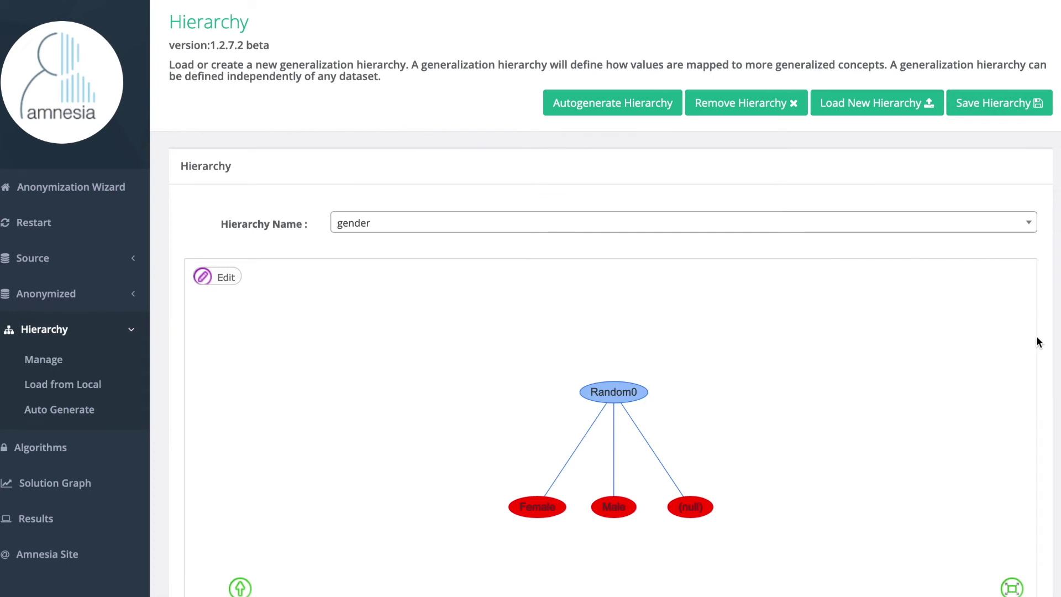
scroll(1046, 341, "down", 3)
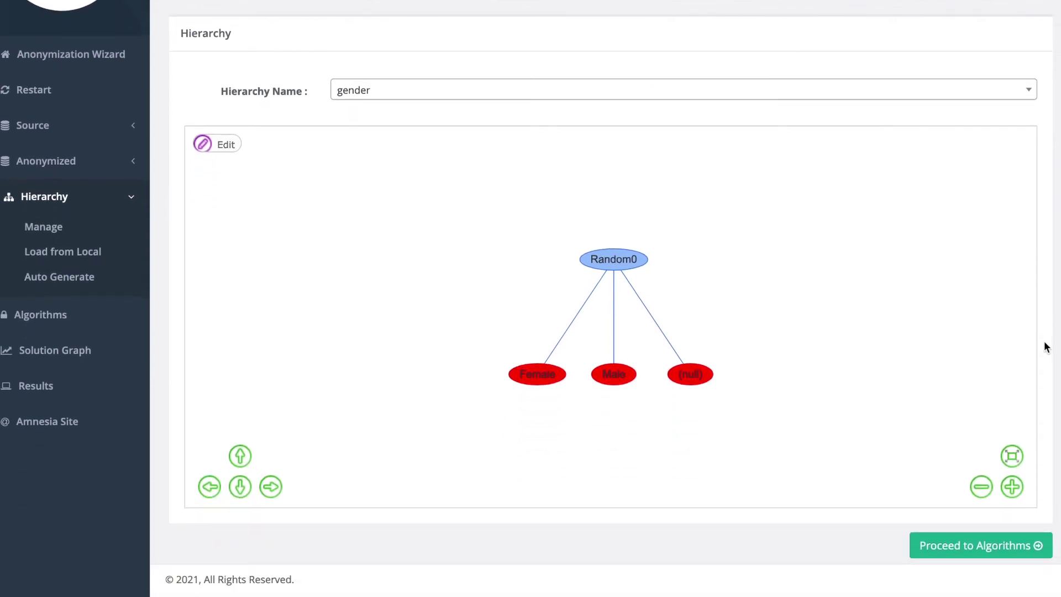
left_click(624, 376)
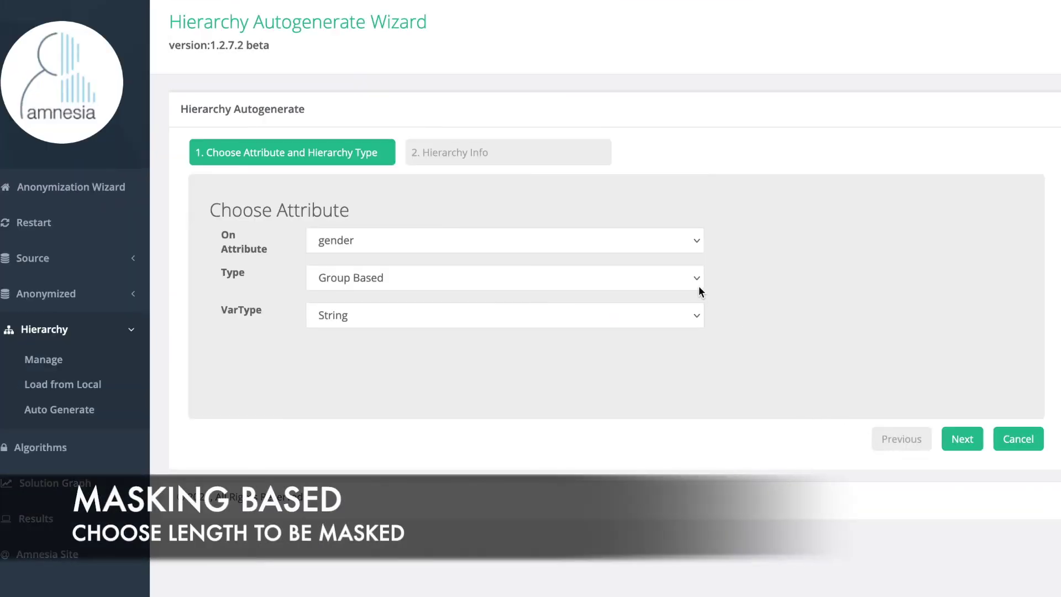
Step: Change the gender hierarchy's type to Masking Based and continue to the hierarchy information
left_click(699, 287)
left_click(695, 290)
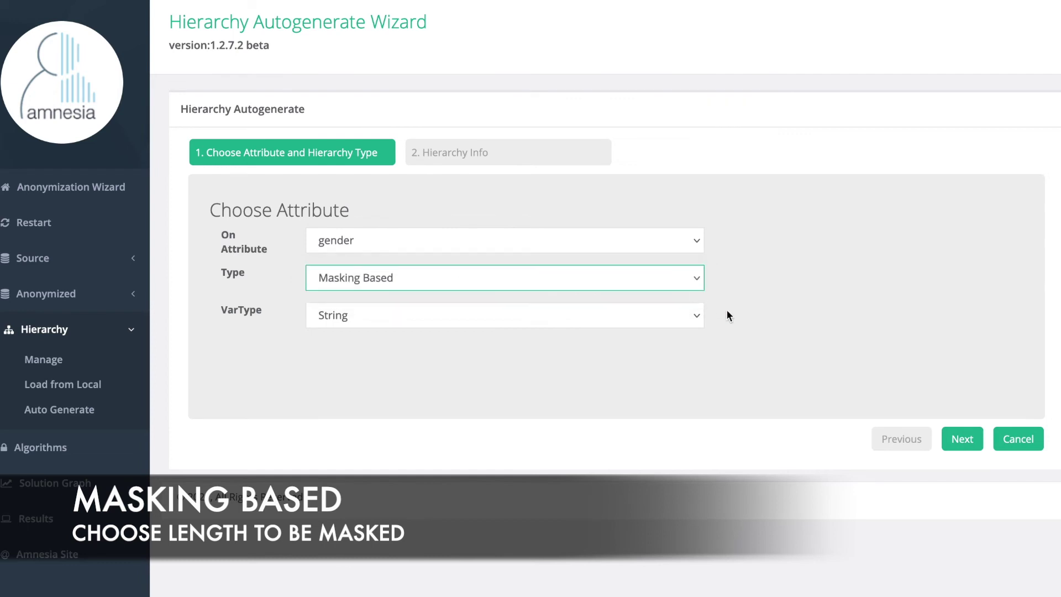
left_click(951, 436)
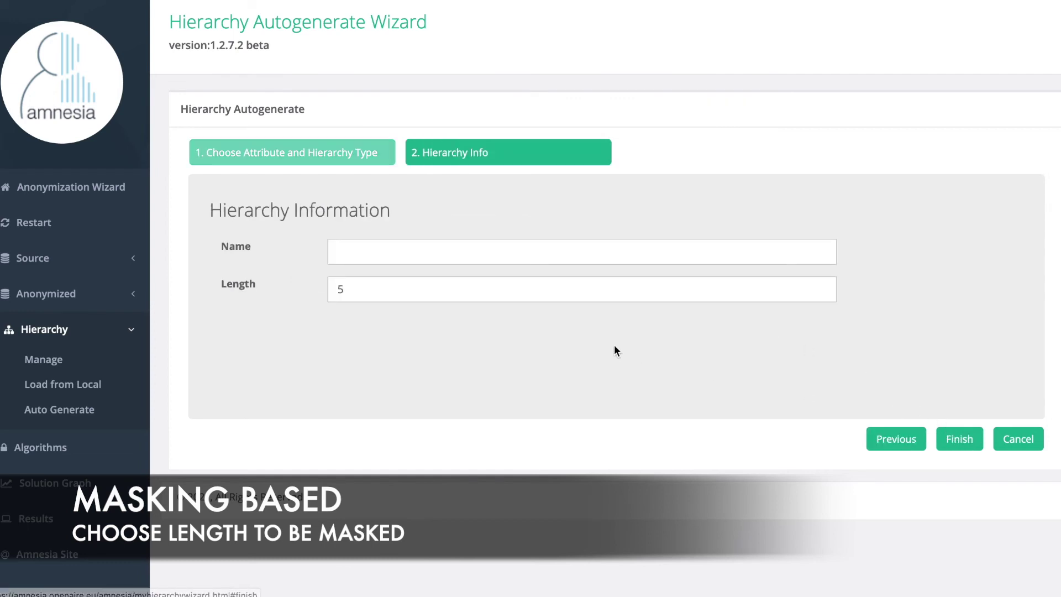
Step: Set the masking length to 4, name the hierarchy gender and generate it
left_click(425, 283)
key("BackSpace")
type("4")
left_click(434, 255)
type("gender")
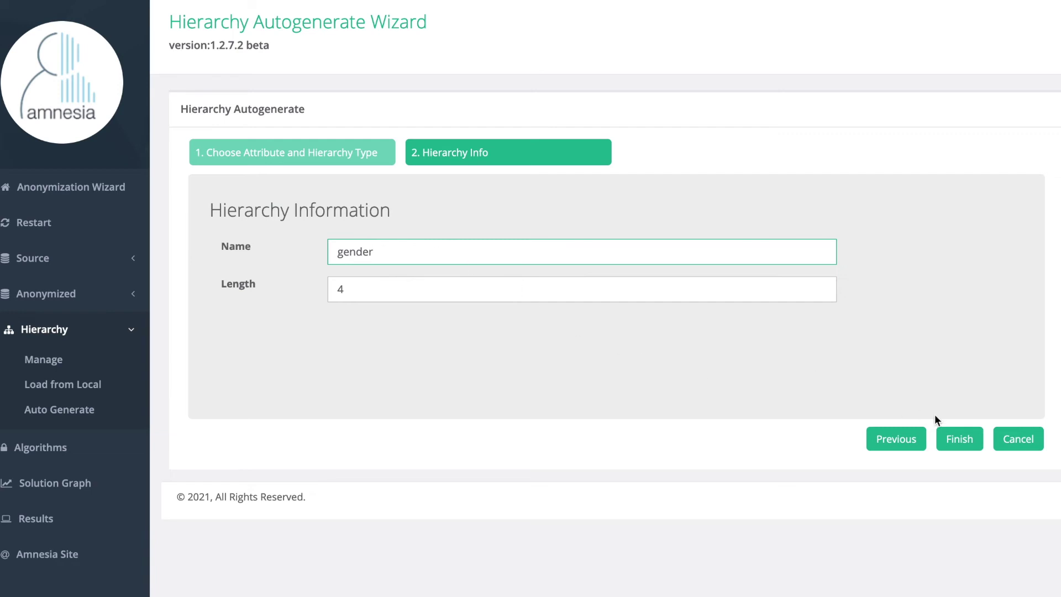
left_click(960, 438)
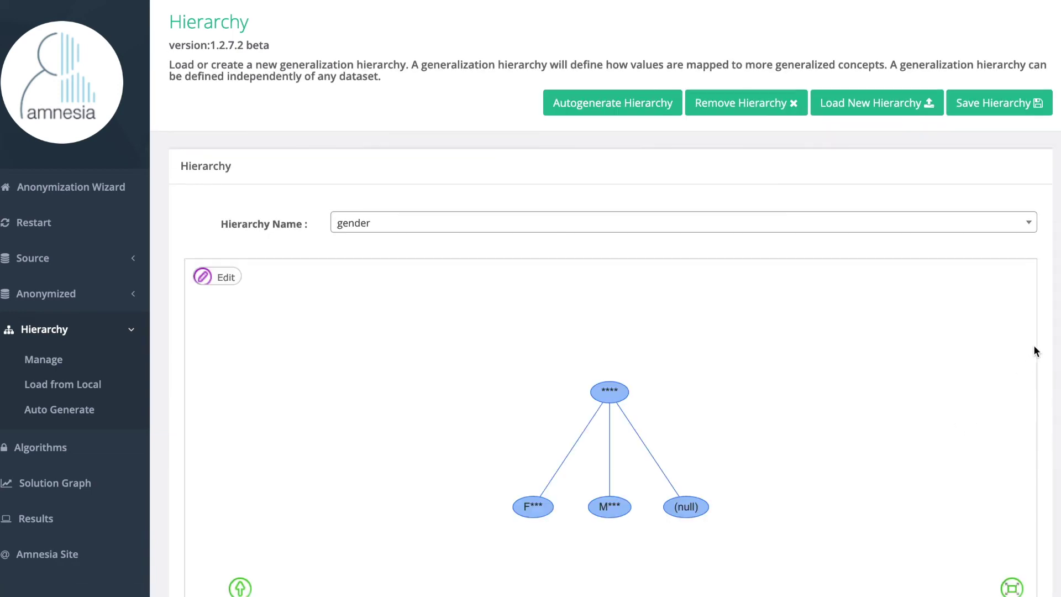
Step: Expand the M*** branch of the masked gender tree level by level, and fit the whole tree in view
scroll(1039, 354, "down", 3)
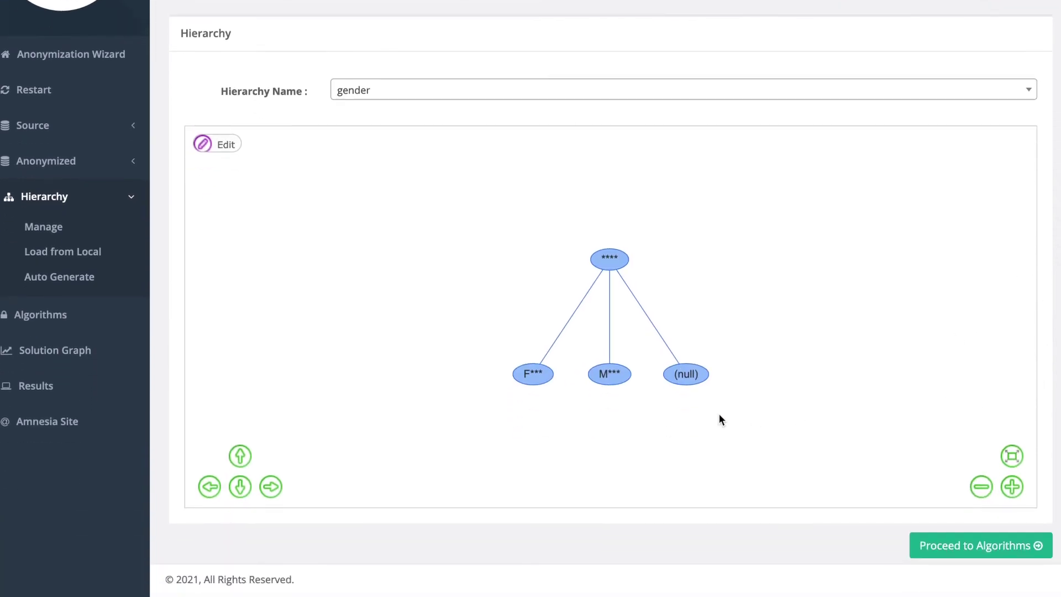
left_click(605, 377)
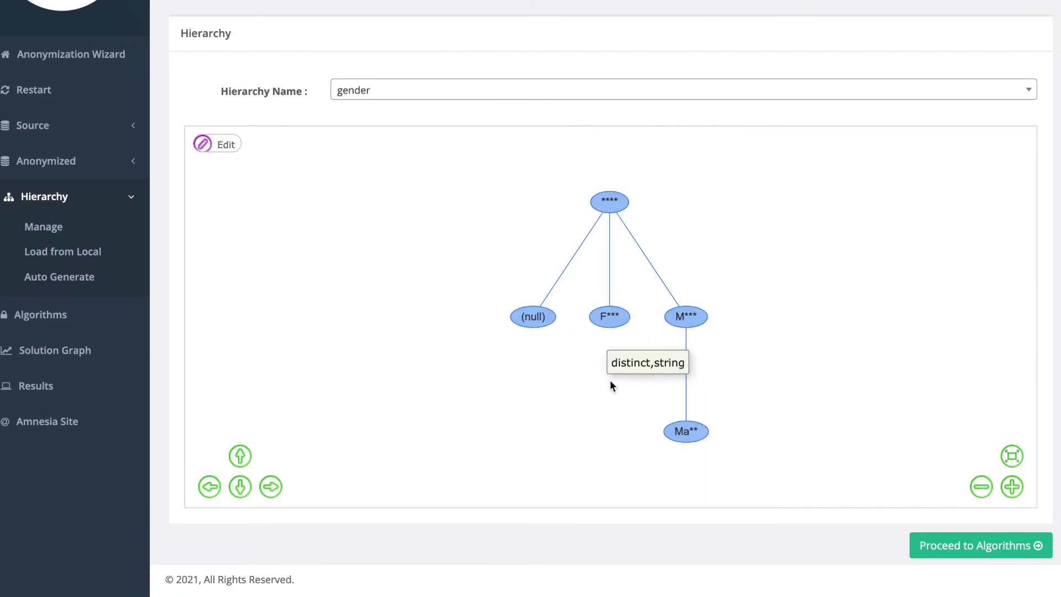
left_click(681, 431)
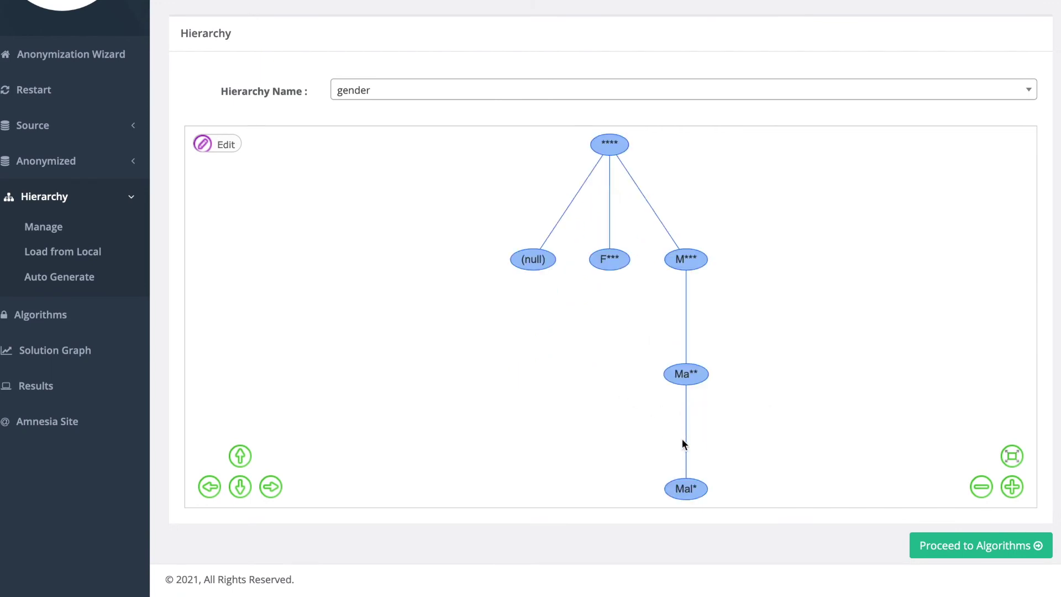
left_click(694, 485)
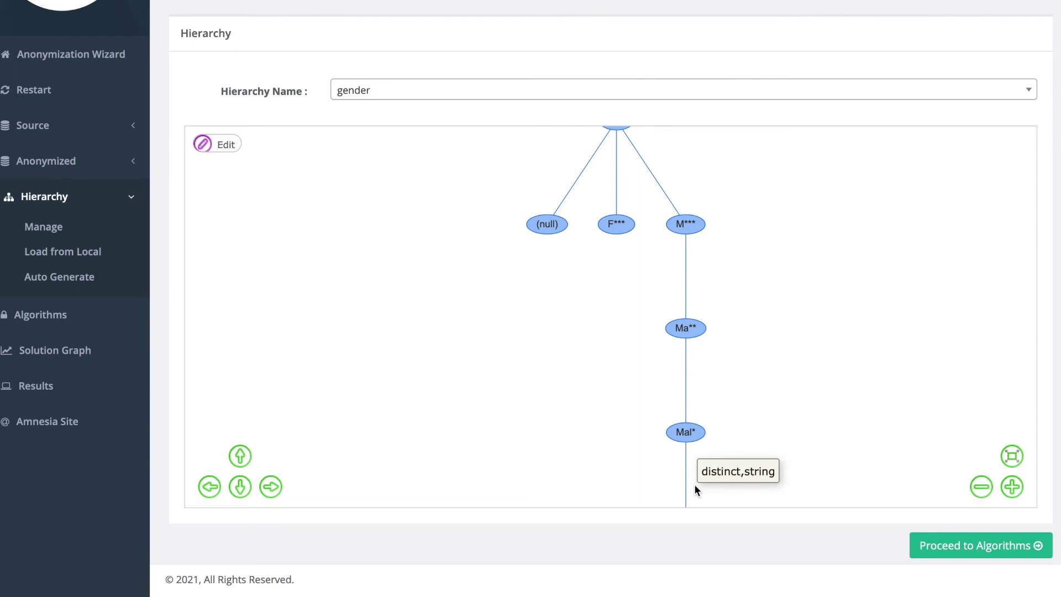
left_click(1012, 456)
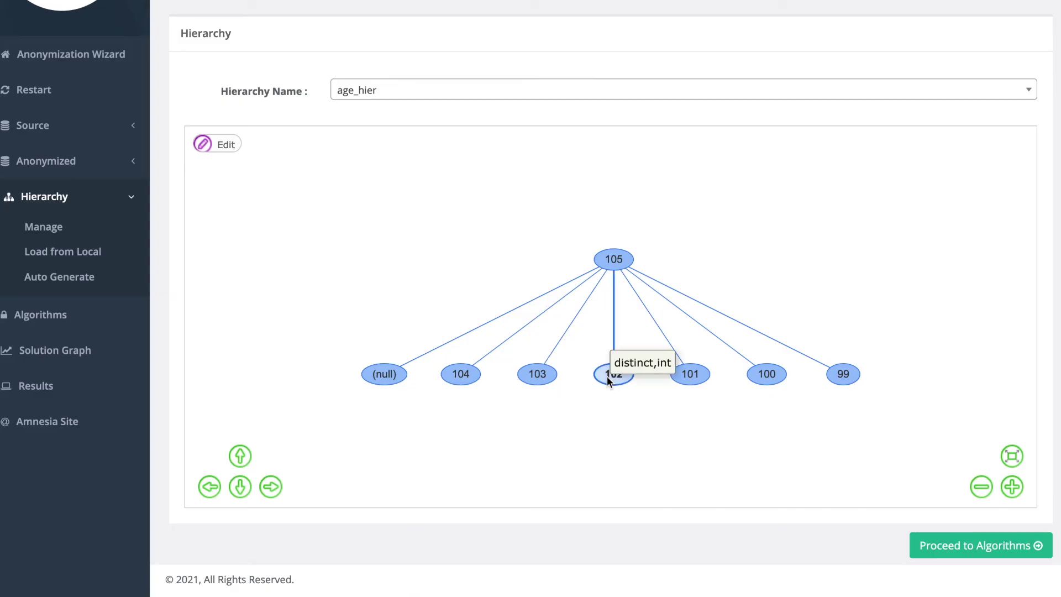
Step: Expand node 102 of the age_hier tree, add a new node labelled 805 and place it beside root node 105
left_click(607, 376)
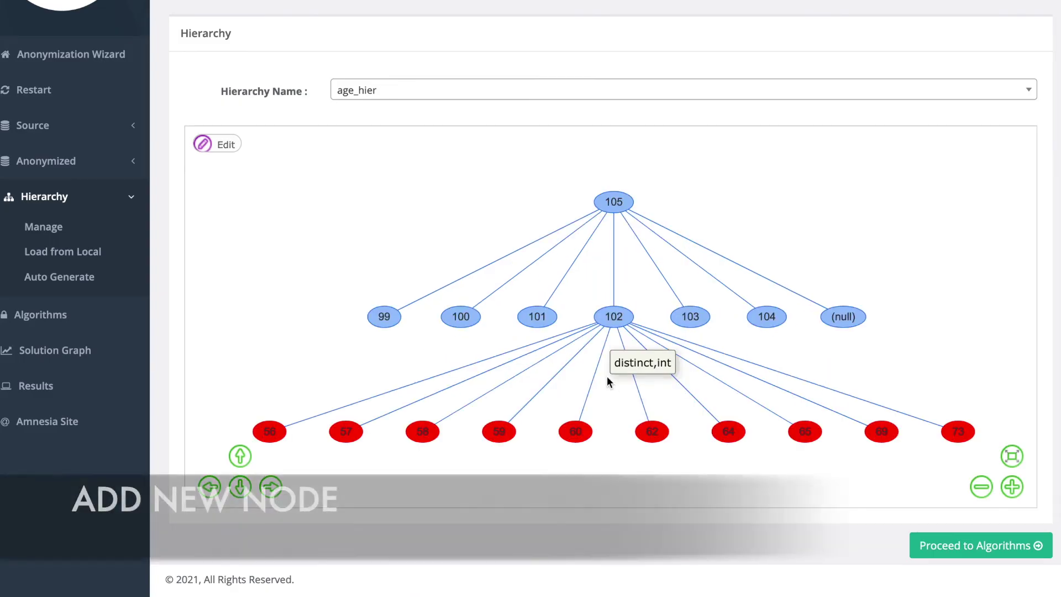
left_click(217, 144)
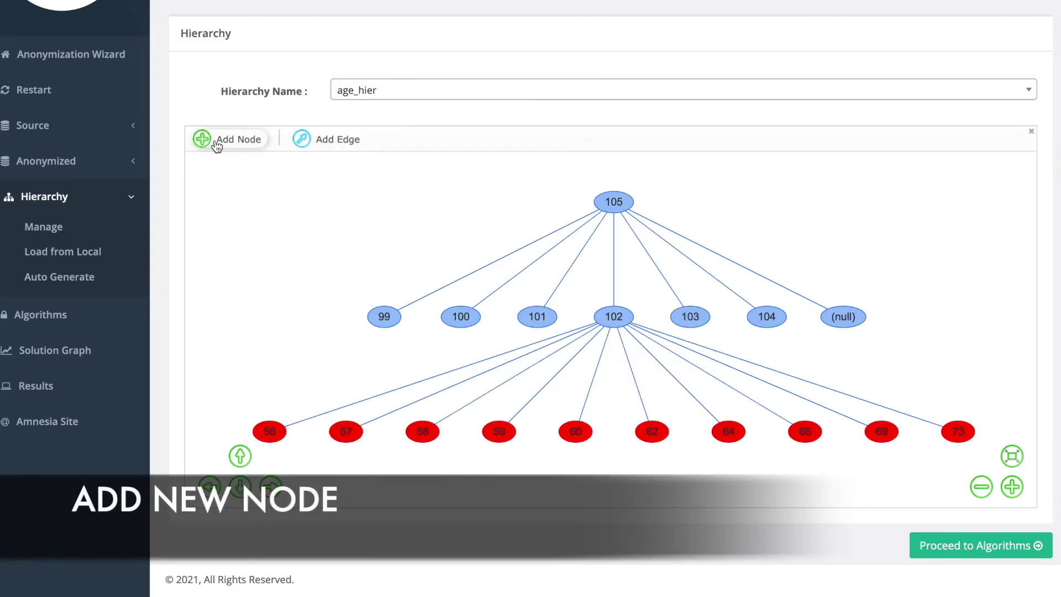
left_click(216, 144)
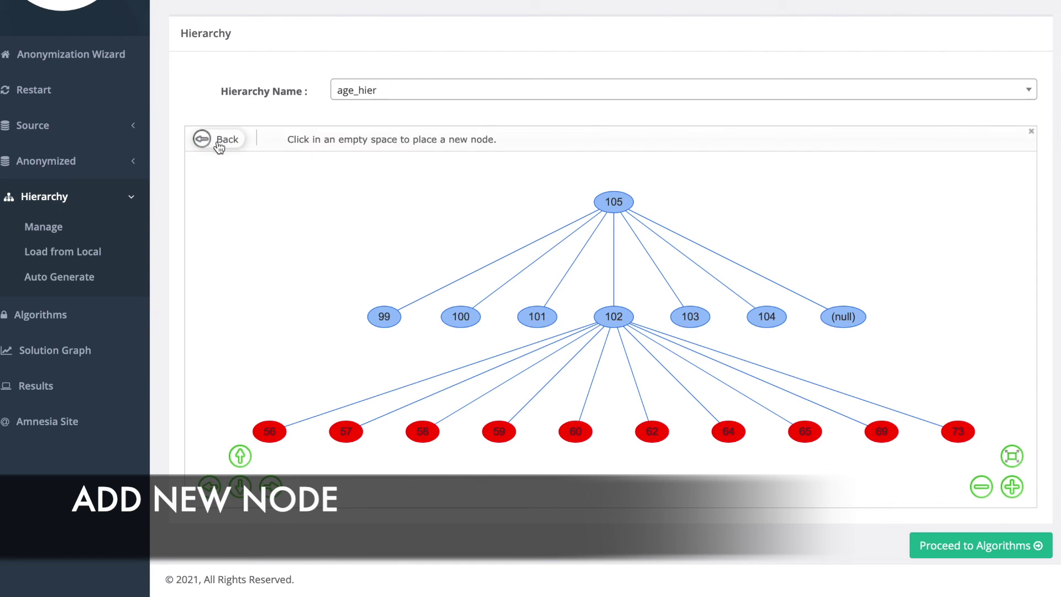
left_click(297, 230)
double_click(384, 325)
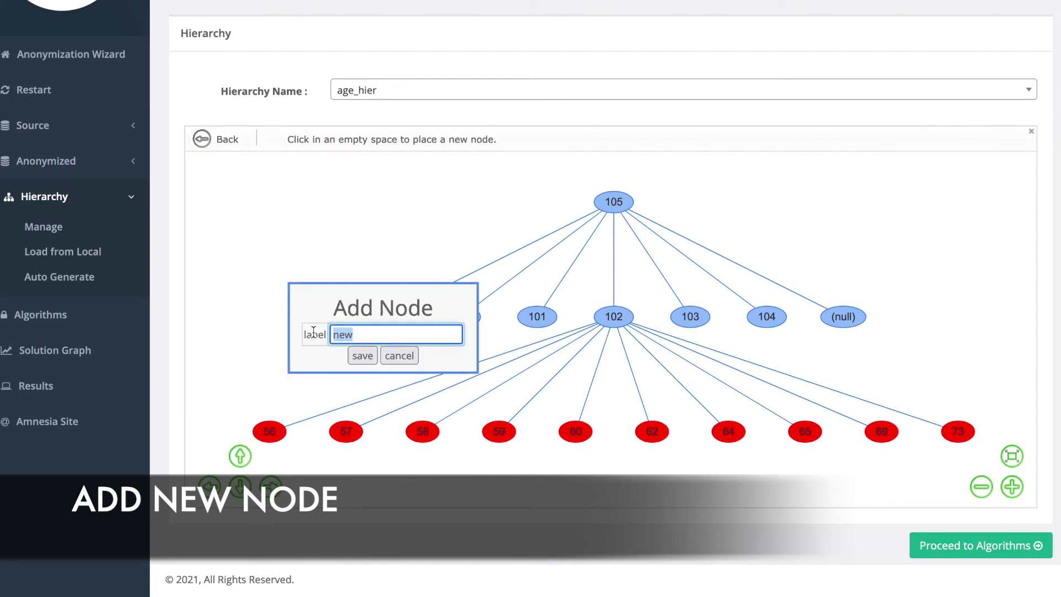
type("805")
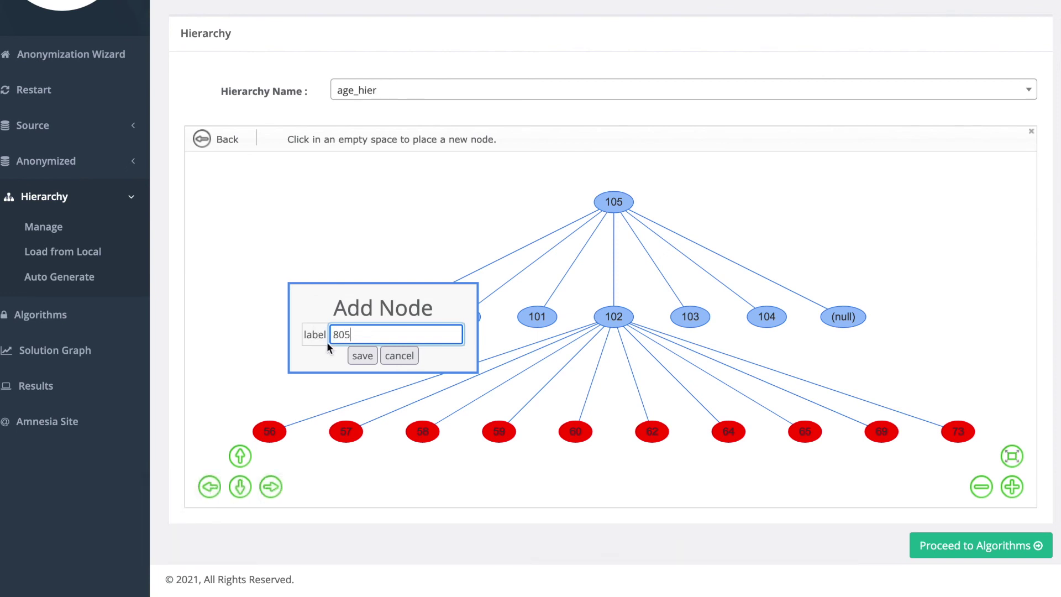
left_click(355, 357)
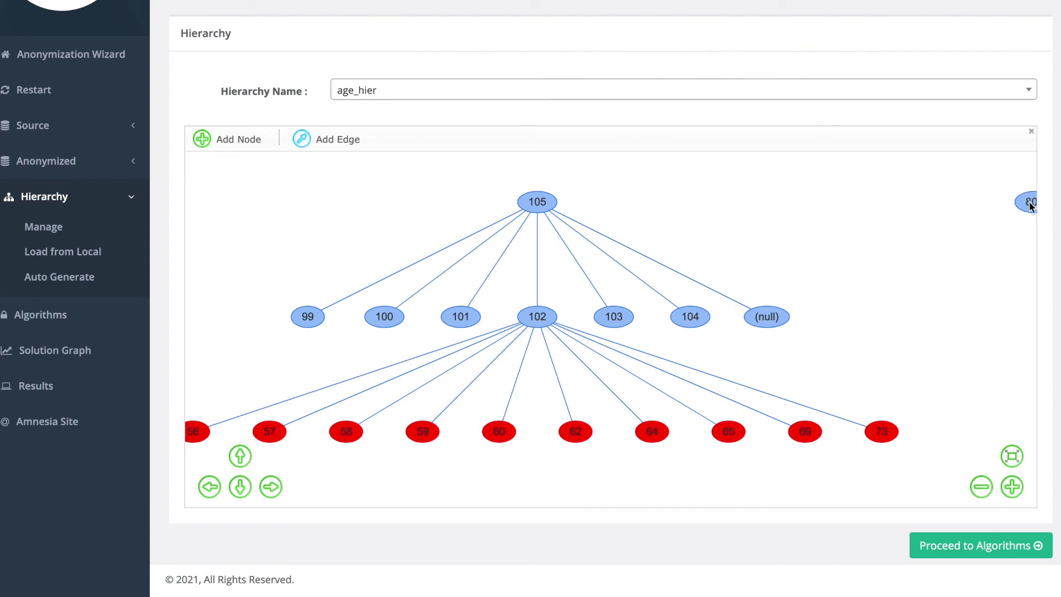
left_click_drag(931, 202, 858, 202)
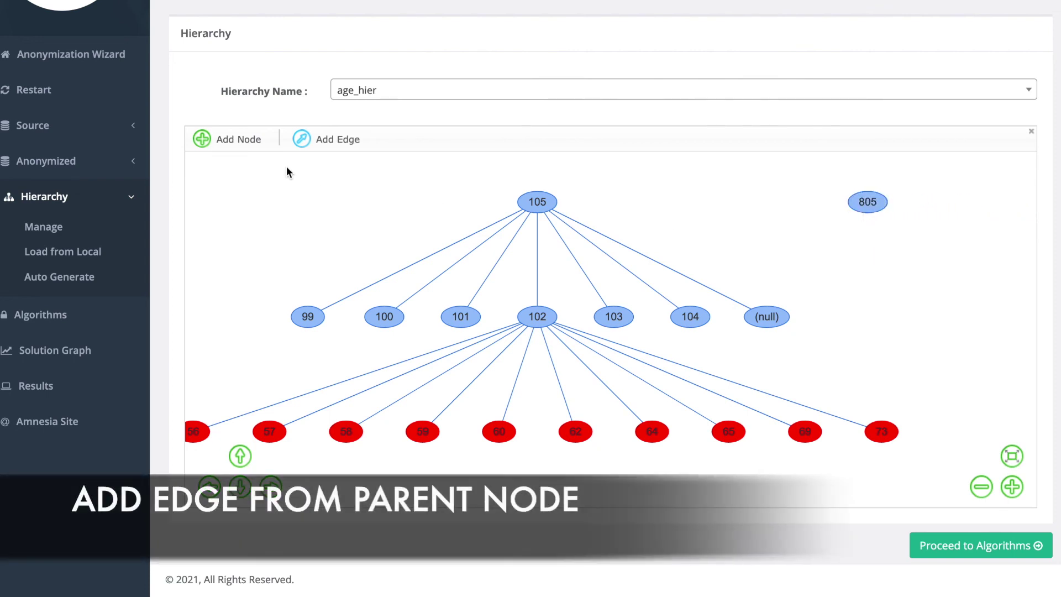
Step: Add an edge from parent node 102 to node 805 in the age_hier tree and show 102's child nodes
left_click(325, 141)
left_click_drag(538, 201, 867, 200)
left_click(644, 324)
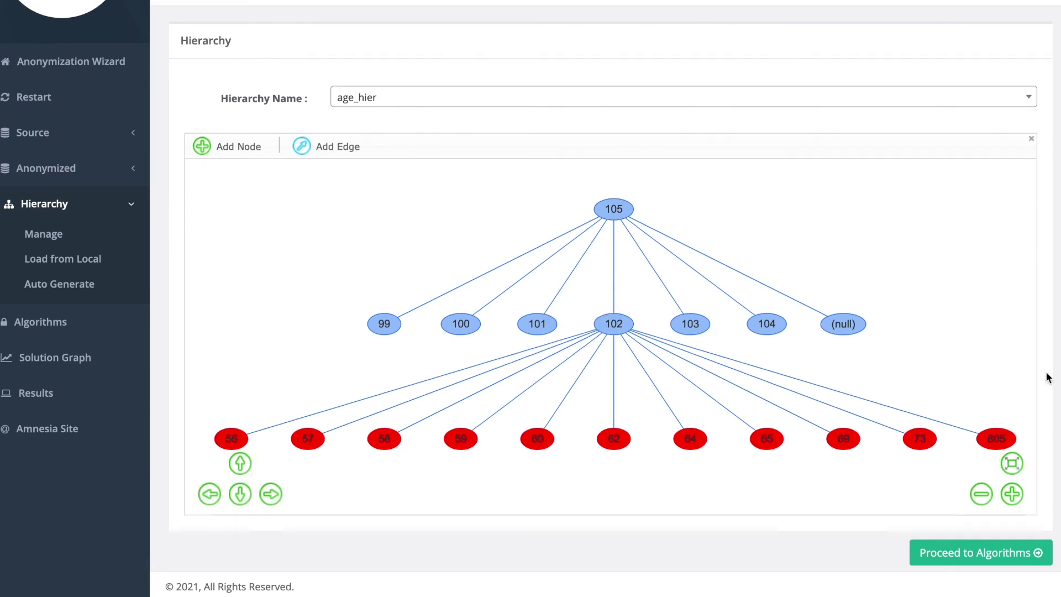
Step: Save the edited age_hier hierarchy to disk as the file distinct_hier_age_hier.txt
scroll(1047, 374, "up", 2)
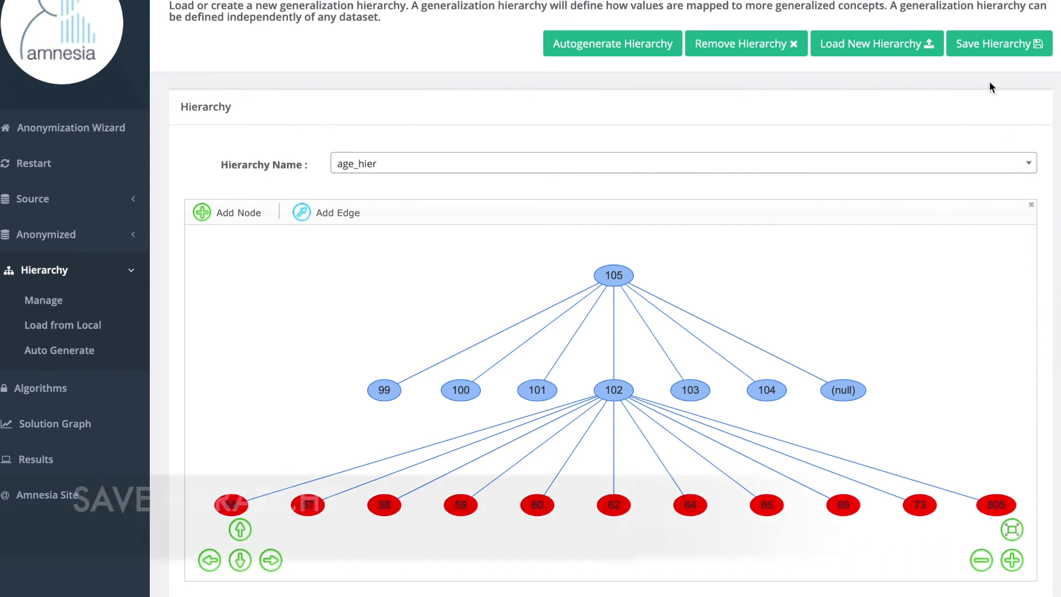
left_click(981, 50)
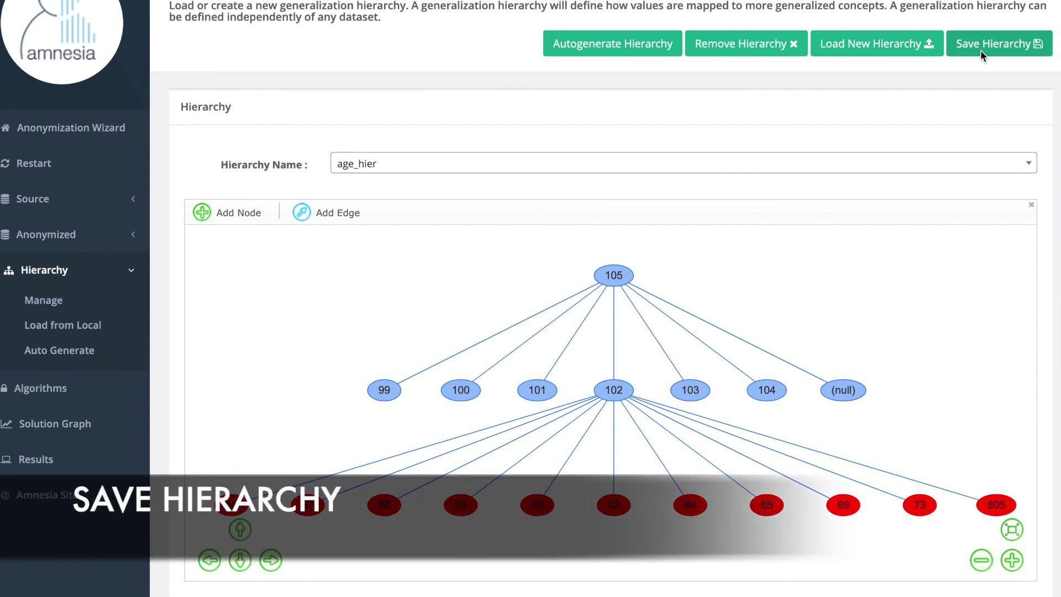
left_click(348, 260)
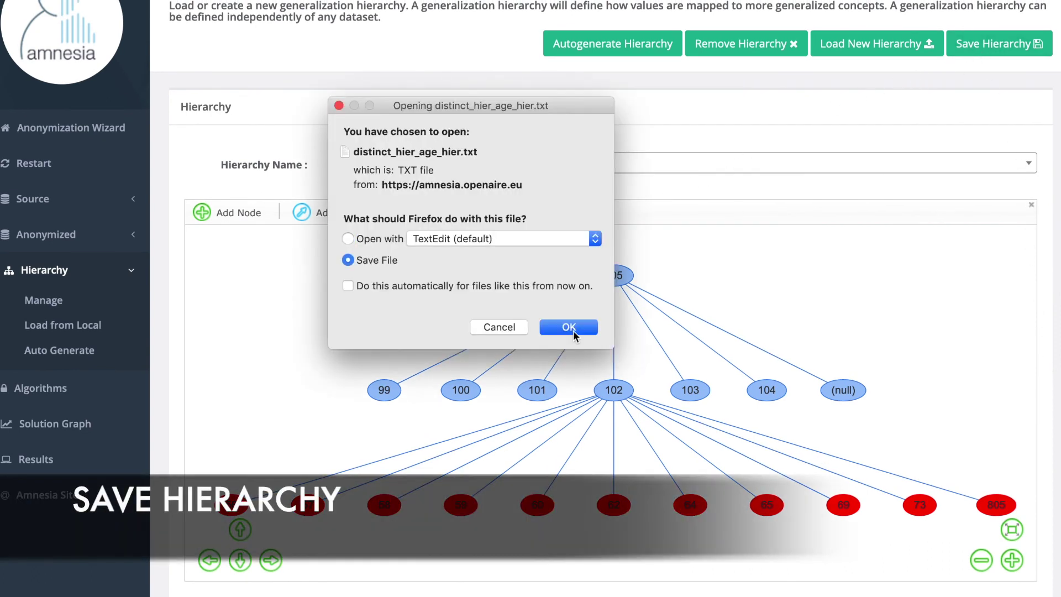
left_click(573, 331)
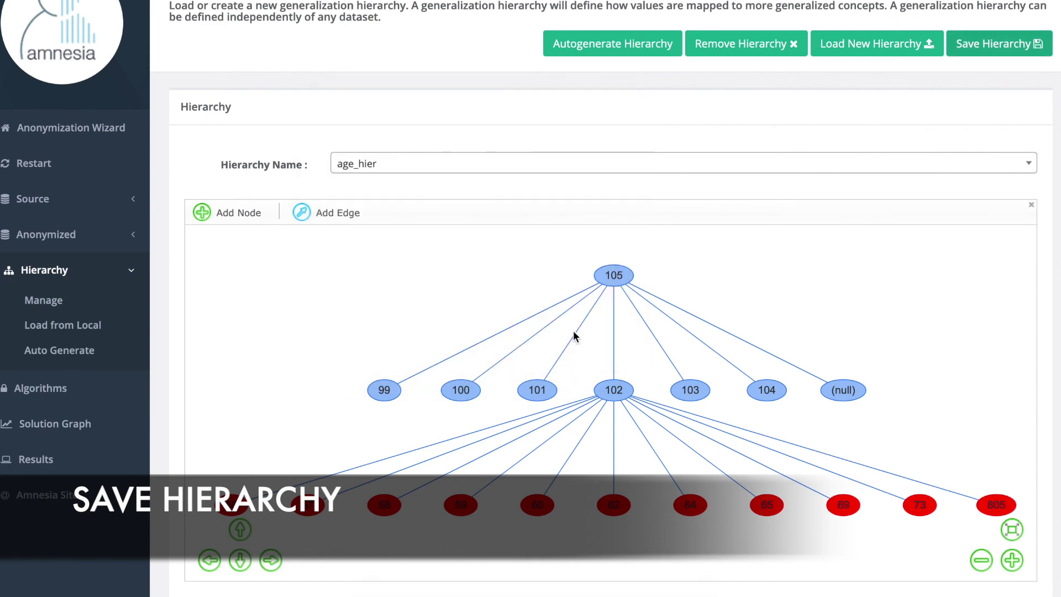
scroll(1053, 134, "down", 1)
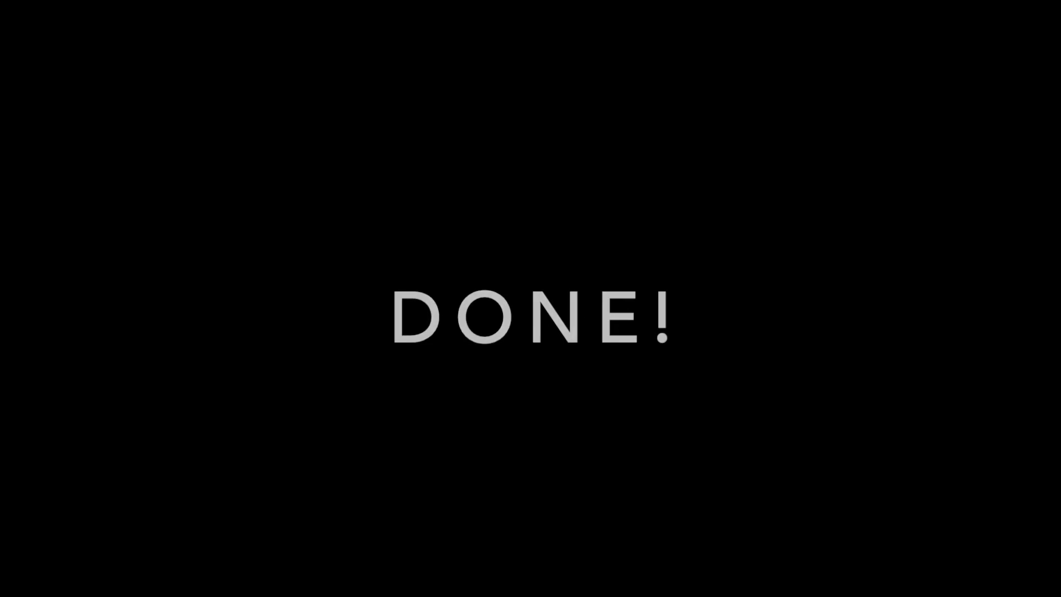